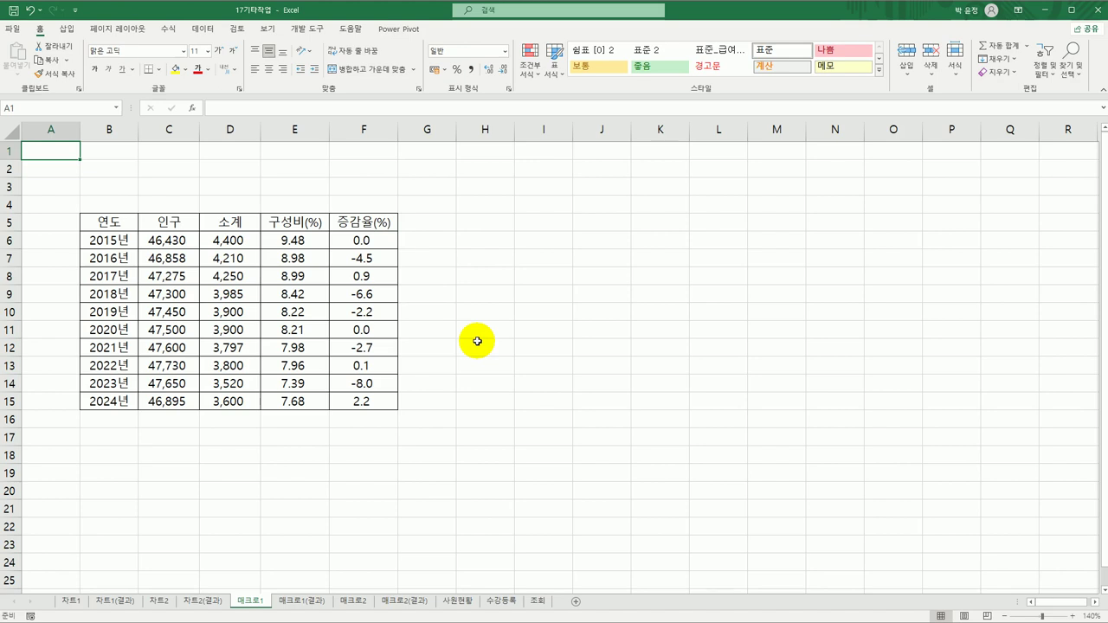
pyautogui.click(508, 208)
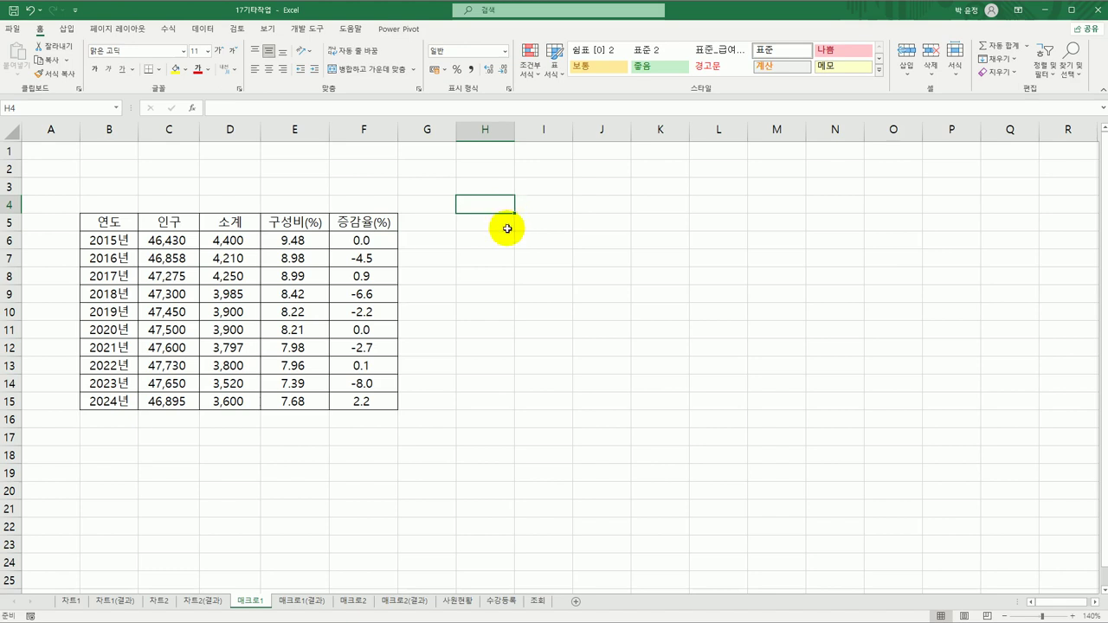
pyautogui.click(506, 228)
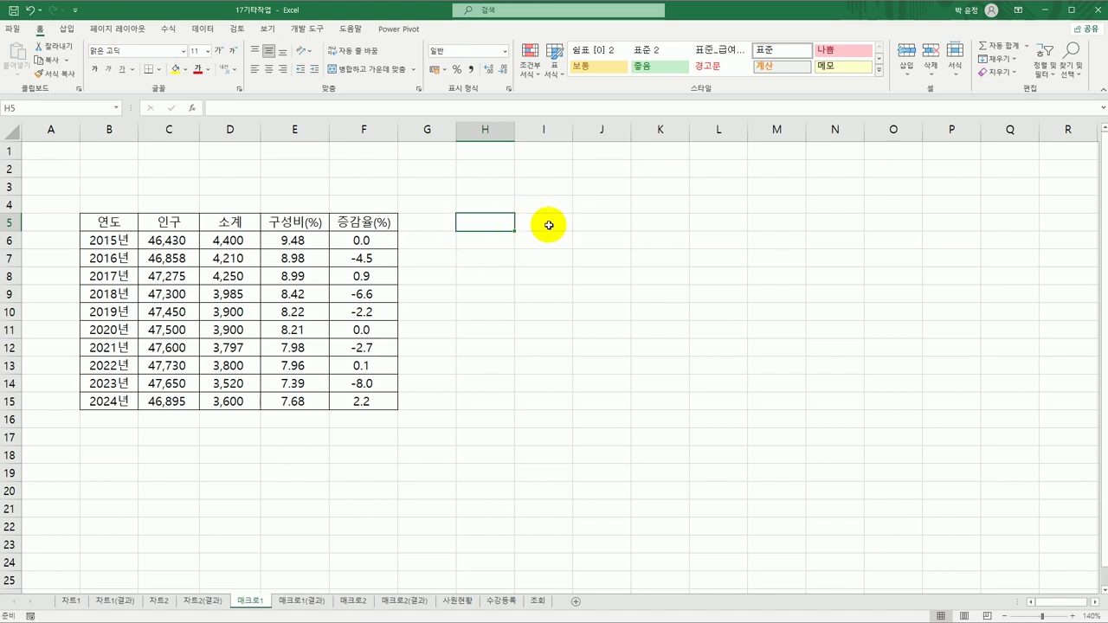
pyautogui.click(544, 222)
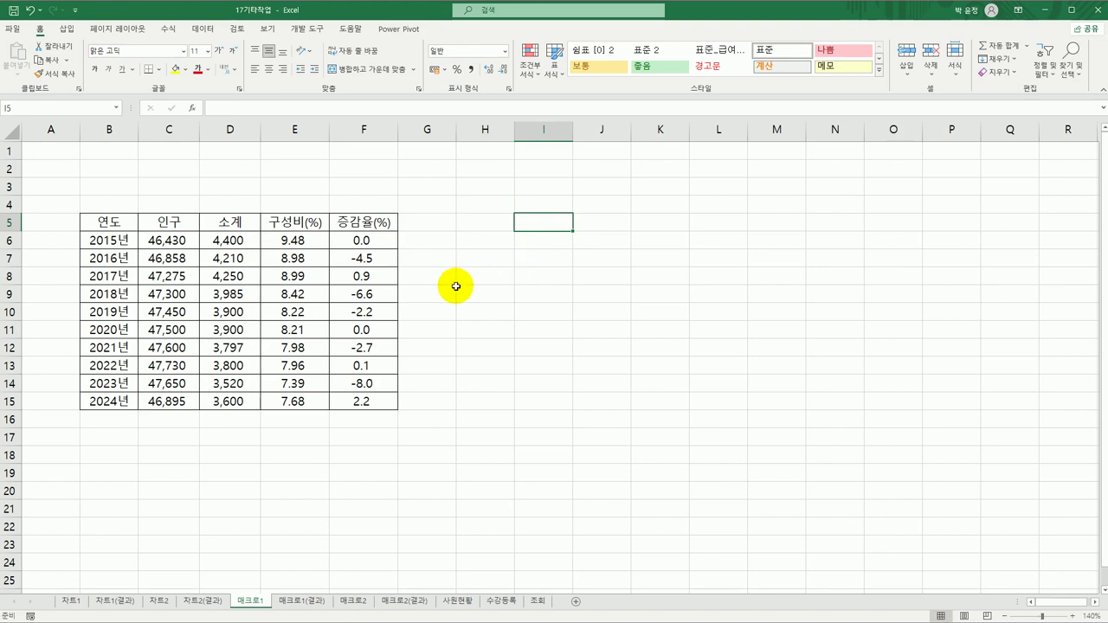
pyautogui.moveTo(369, 240); pyautogui.dragTo(355, 400)
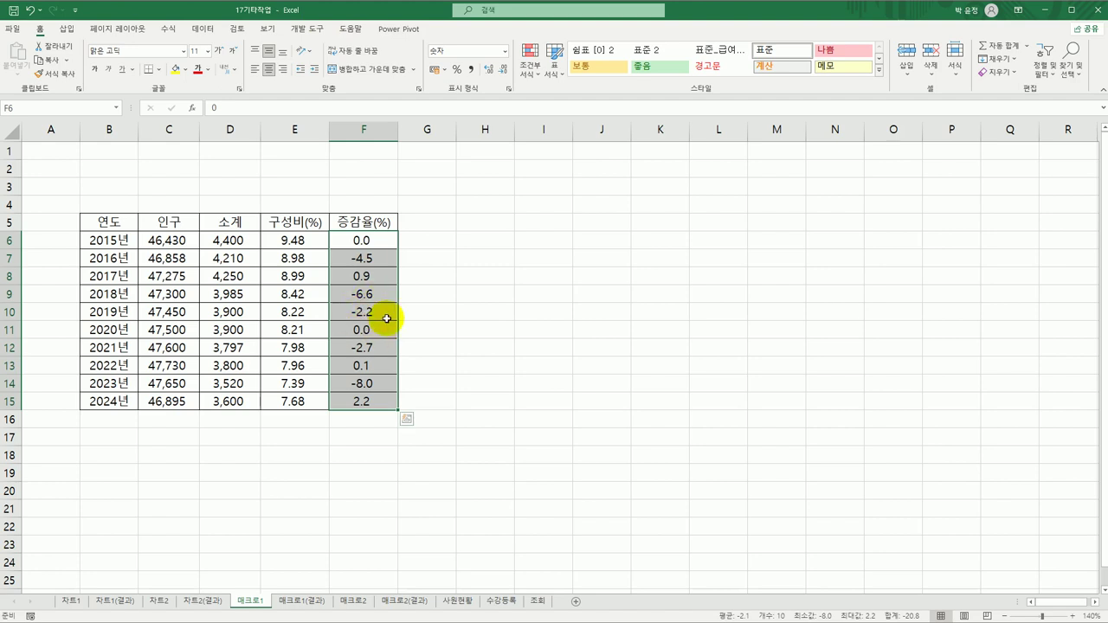
pyautogui.click(561, 259)
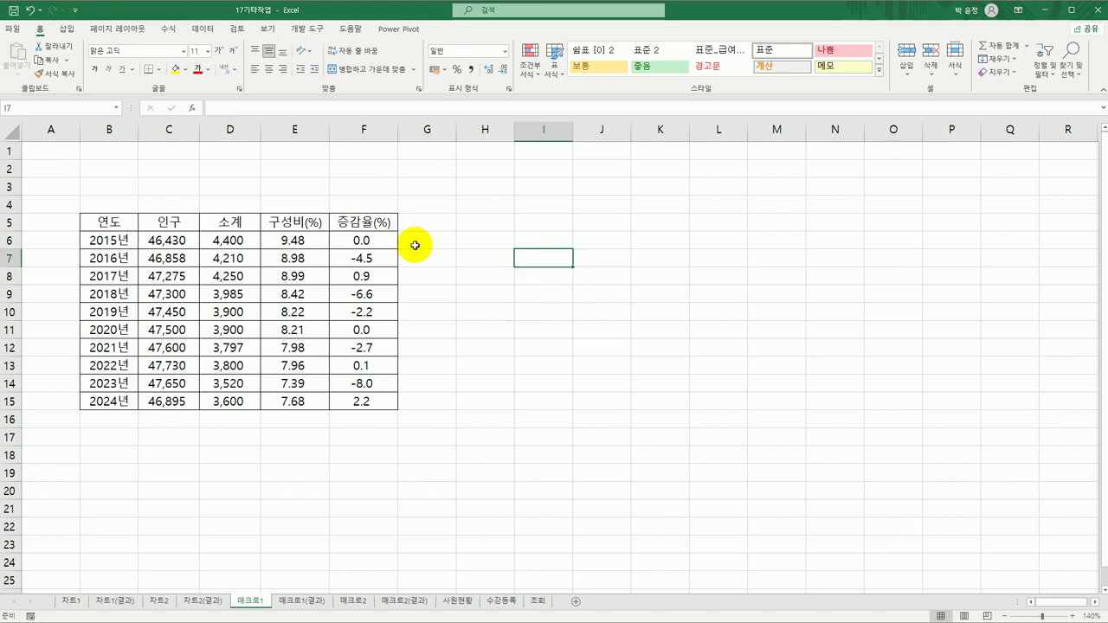
# Check in the Excel options' ribbon customization that the 개발 도구 tab is enabled
pyautogui.click(313, 30)
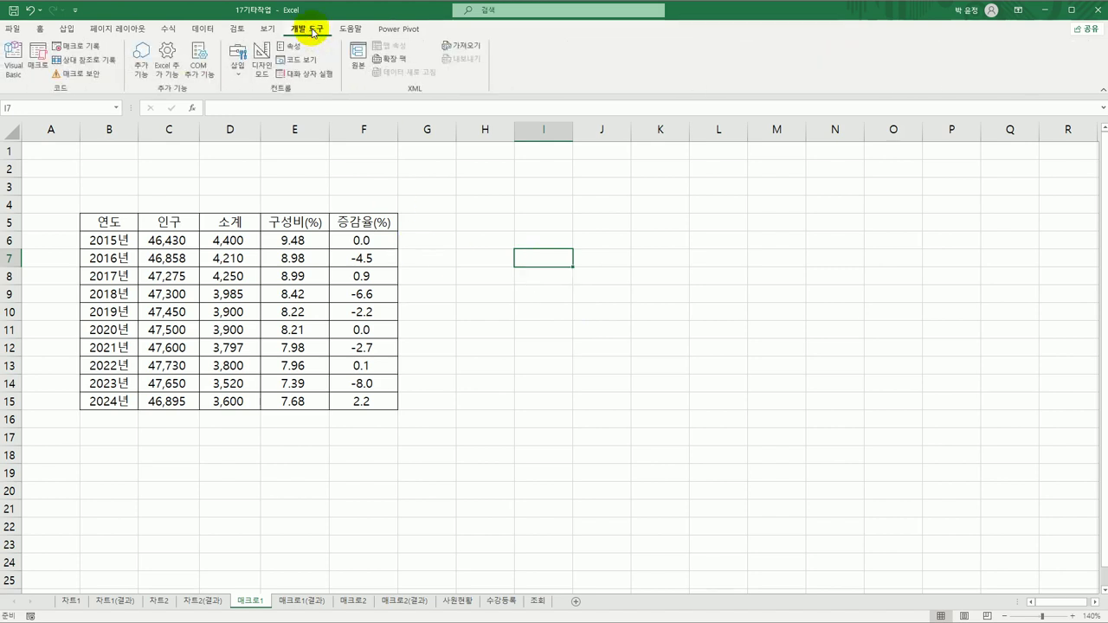
pyautogui.click(14, 28)
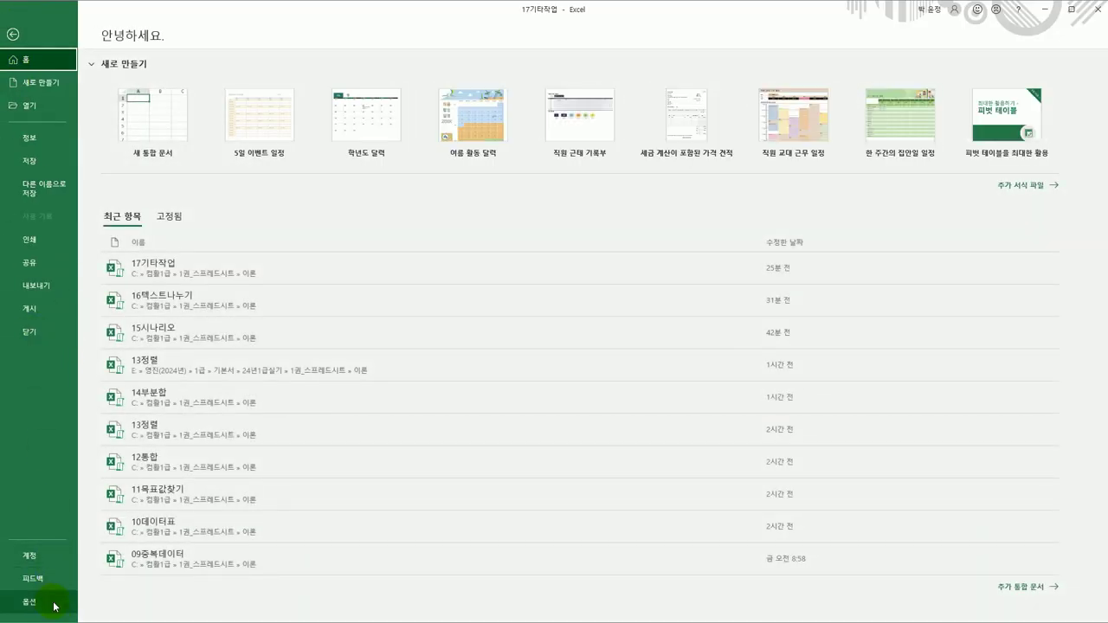
pyautogui.click(54, 607)
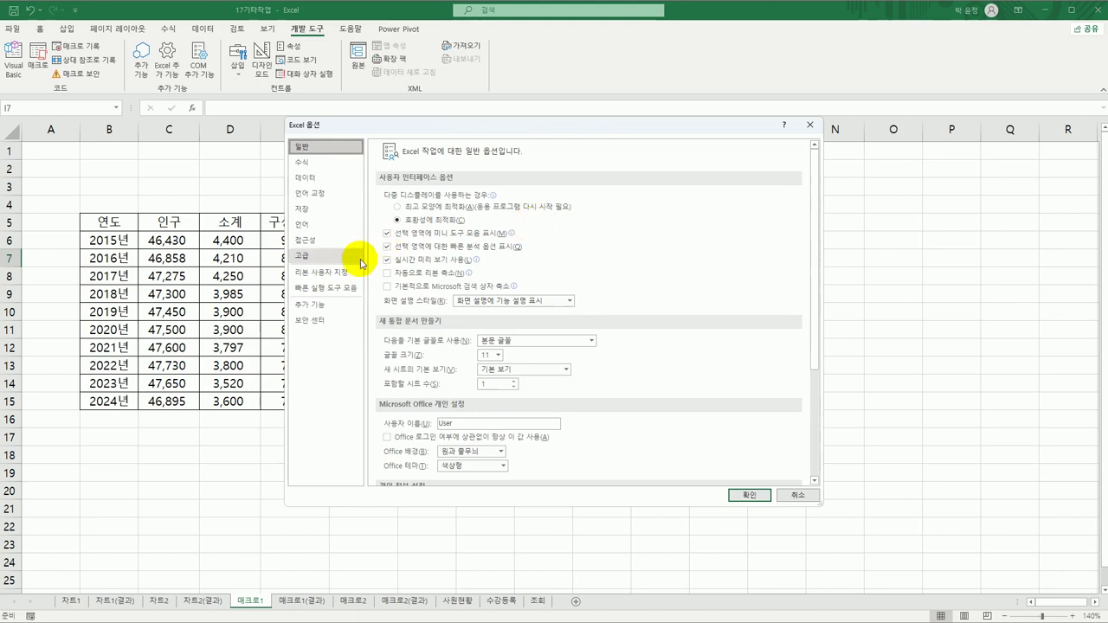
pyautogui.click(349, 271)
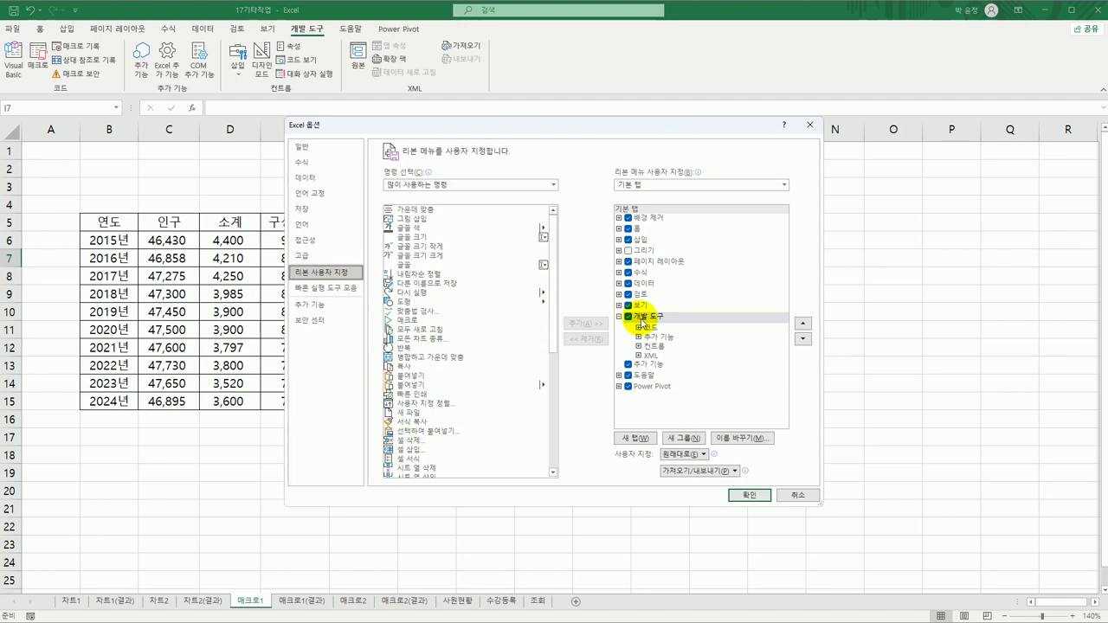
pyautogui.click(750, 494)
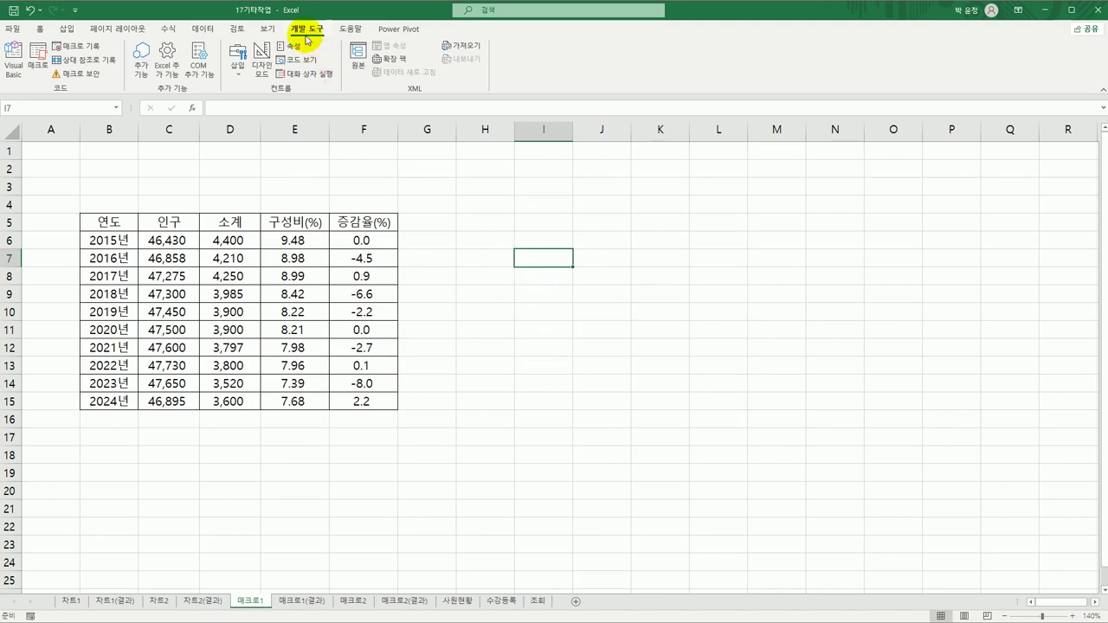
# Start recording a macro named 서식적용, stored in the current workbook (현재 통합 문서)
pyautogui.click(92, 52)
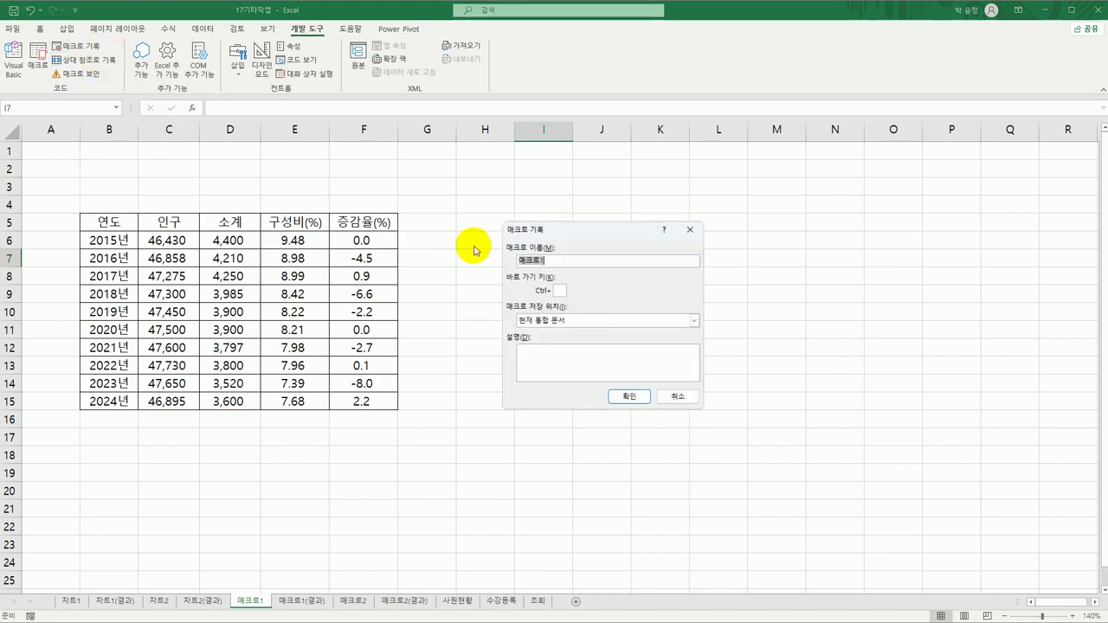
pyautogui.moveTo(586, 233); pyautogui.dragTo(566, 208)
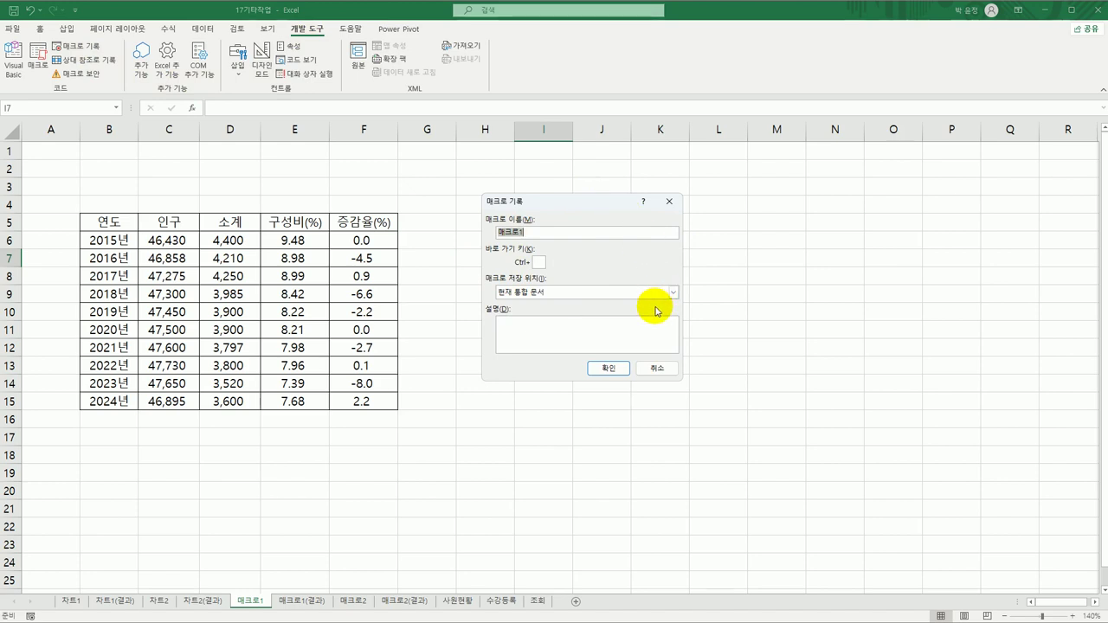
pyautogui.write('서식적용')
pyautogui.click(619, 367)
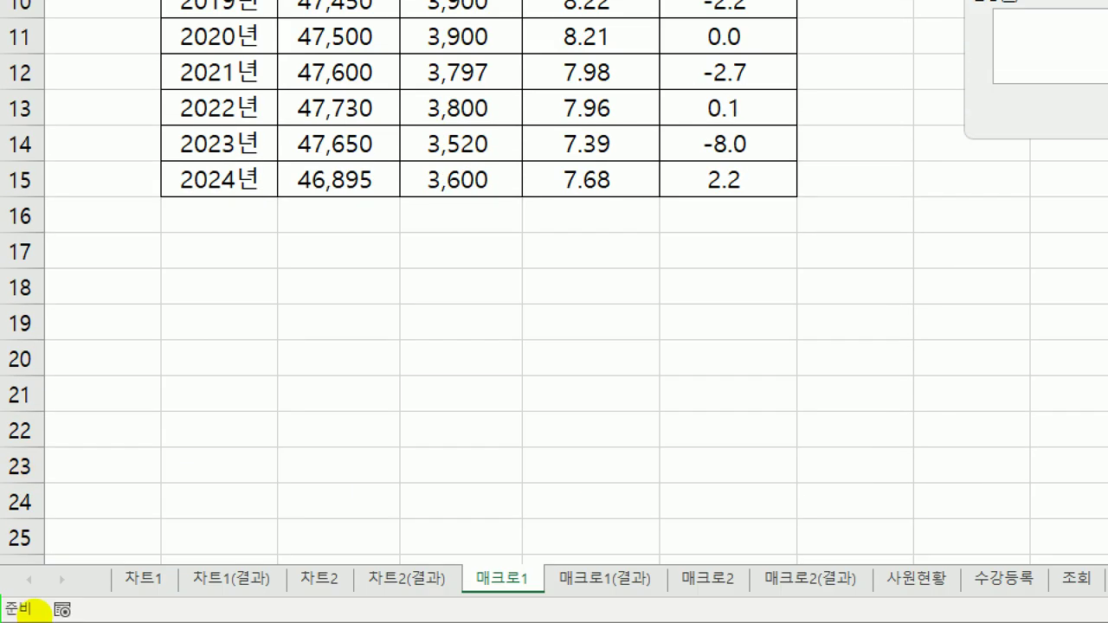
pyautogui.moveTo(49, 617); pyautogui.dragTo(93, 618)
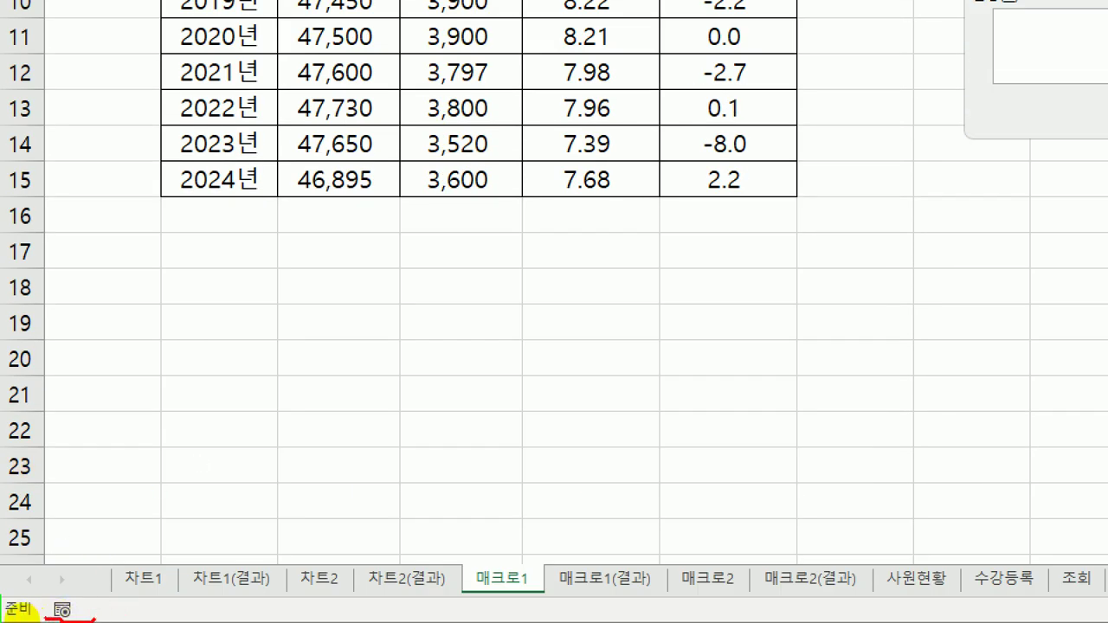
pyautogui.moveTo(87, 573)
pyautogui.mouseDown()
pyautogui.moveTo(45, 606)
pyautogui.moveTo(93, 578)
pyautogui.mouseUp()
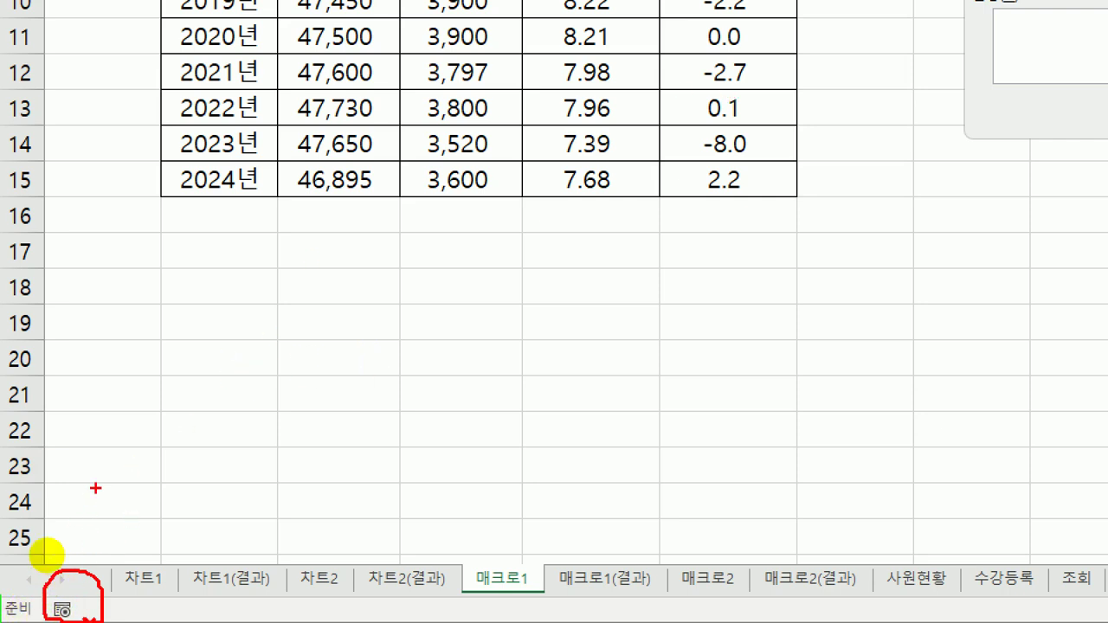
pyautogui.moveTo(96, 488)
pyautogui.mouseDown()
pyautogui.moveTo(99, 522)
pyautogui.moveTo(129, 487)
pyautogui.moveTo(102, 477)
pyautogui.mouseUp()
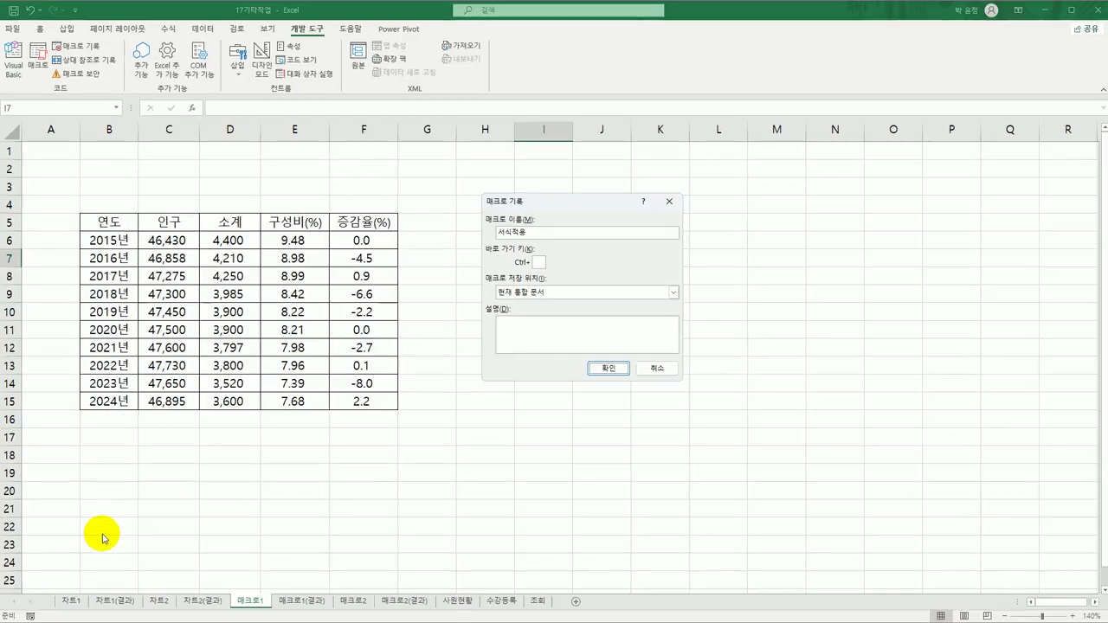
pyautogui.moveTo(554, 201); pyautogui.dragTo(579, 184)
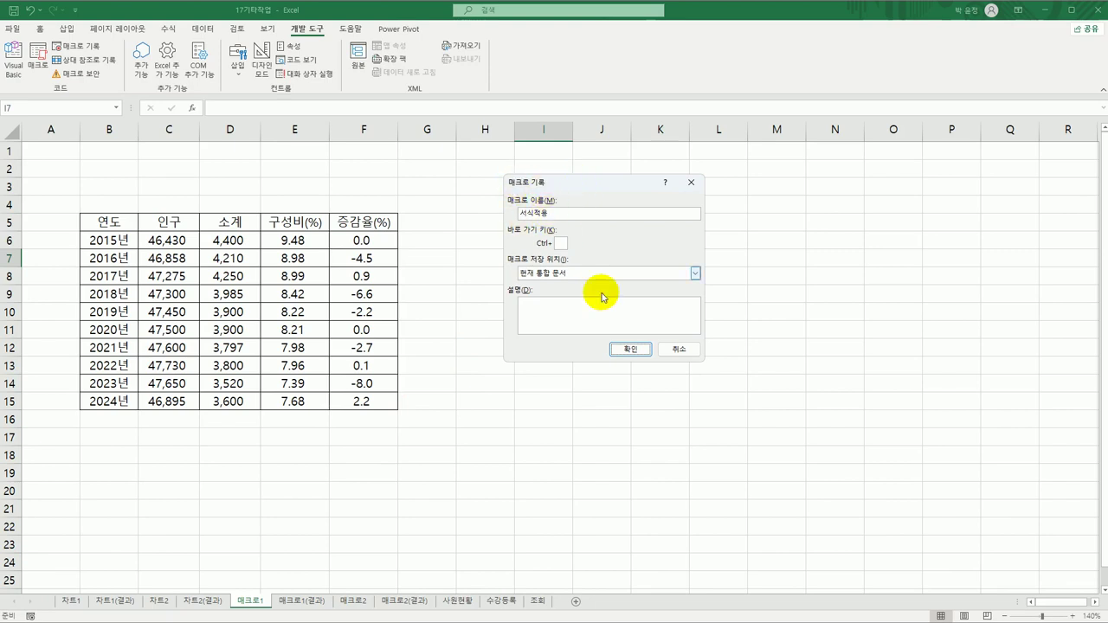
pyautogui.click(629, 350)
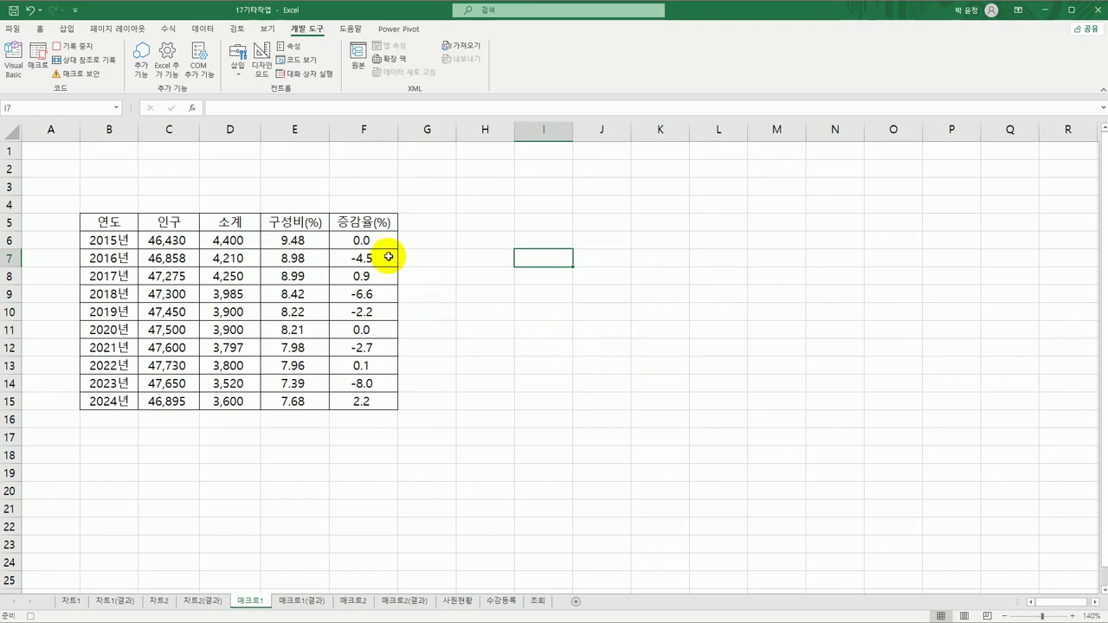
# Open the custom (사용자 지정) number format for the 증감율(%) cells F6:F15 and clear the existing format code
pyautogui.moveTo(381, 242); pyautogui.dragTo(363, 408)
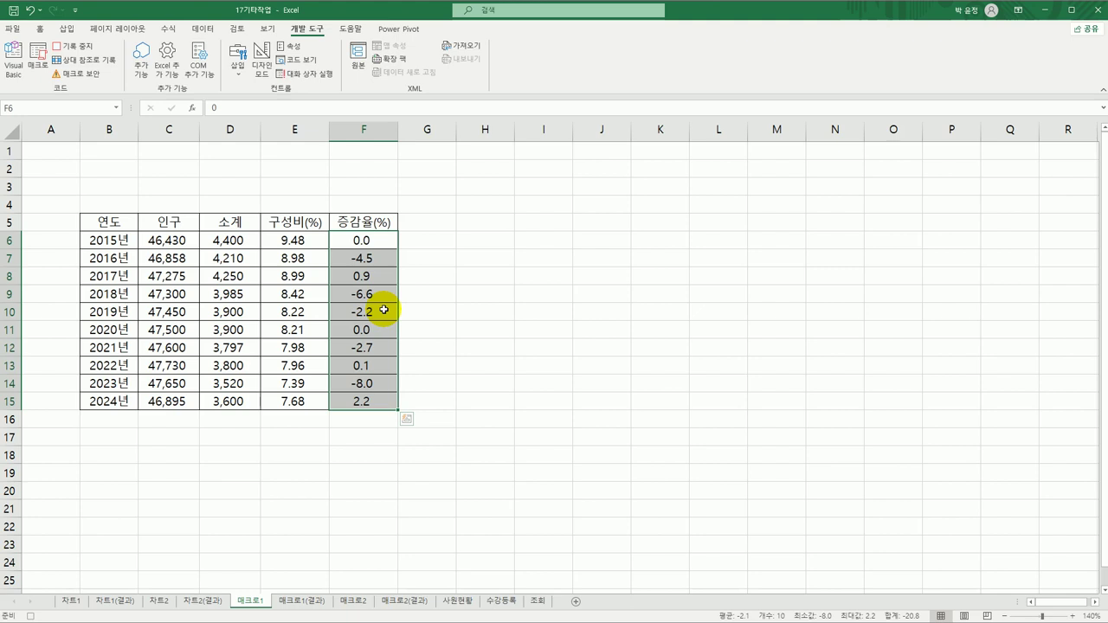
pyautogui.rightClick(380, 239)
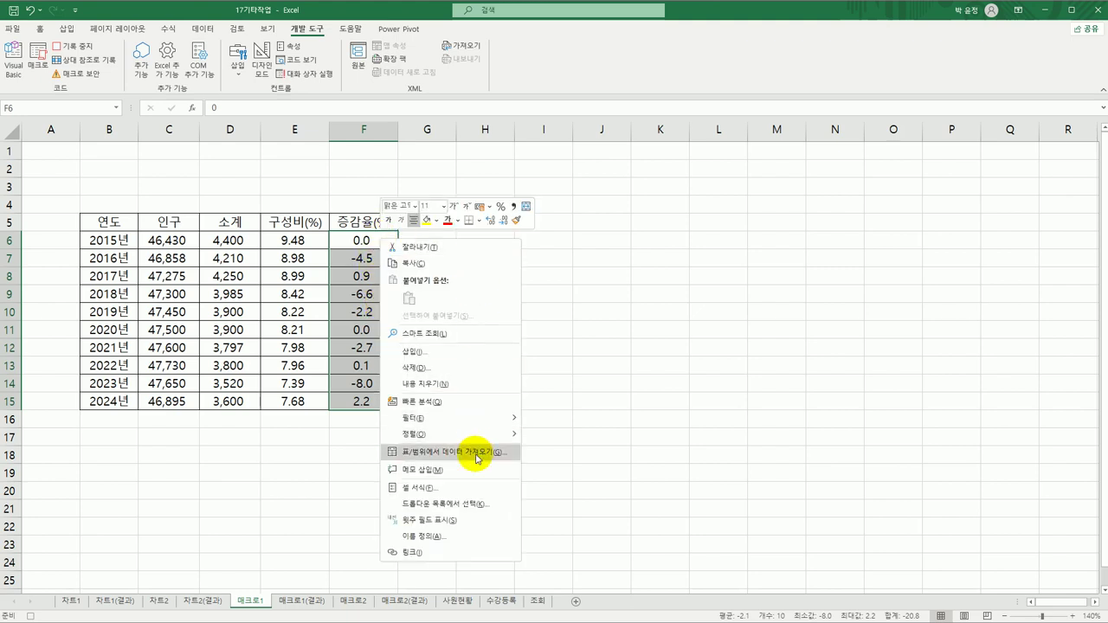
pyautogui.click(482, 489)
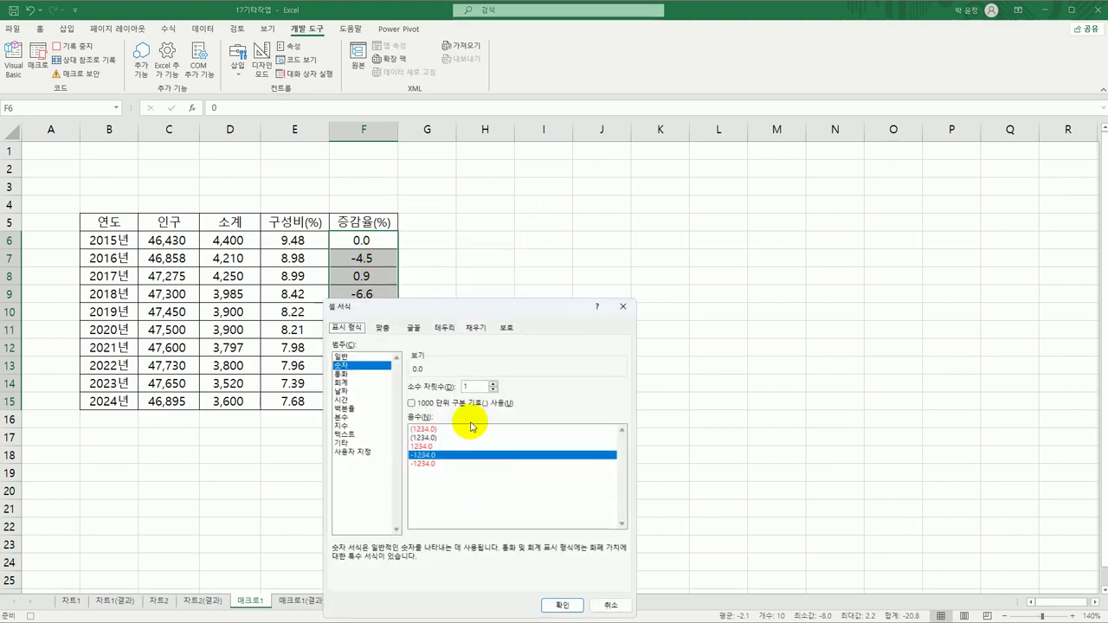
pyautogui.moveTo(470, 303); pyautogui.dragTo(586, 159)
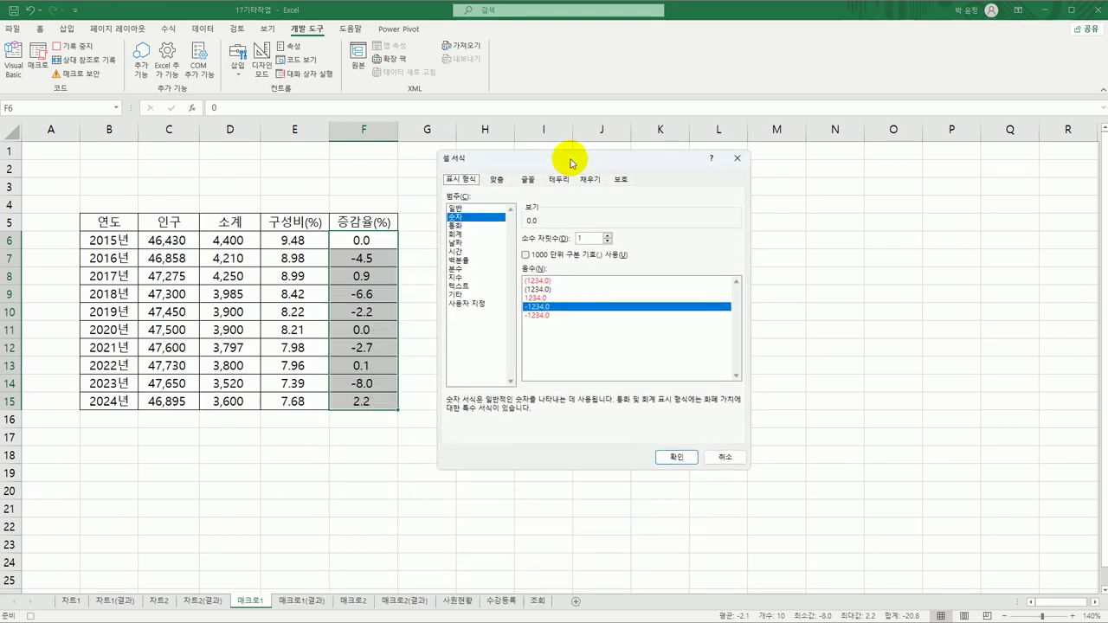
pyautogui.click(482, 306)
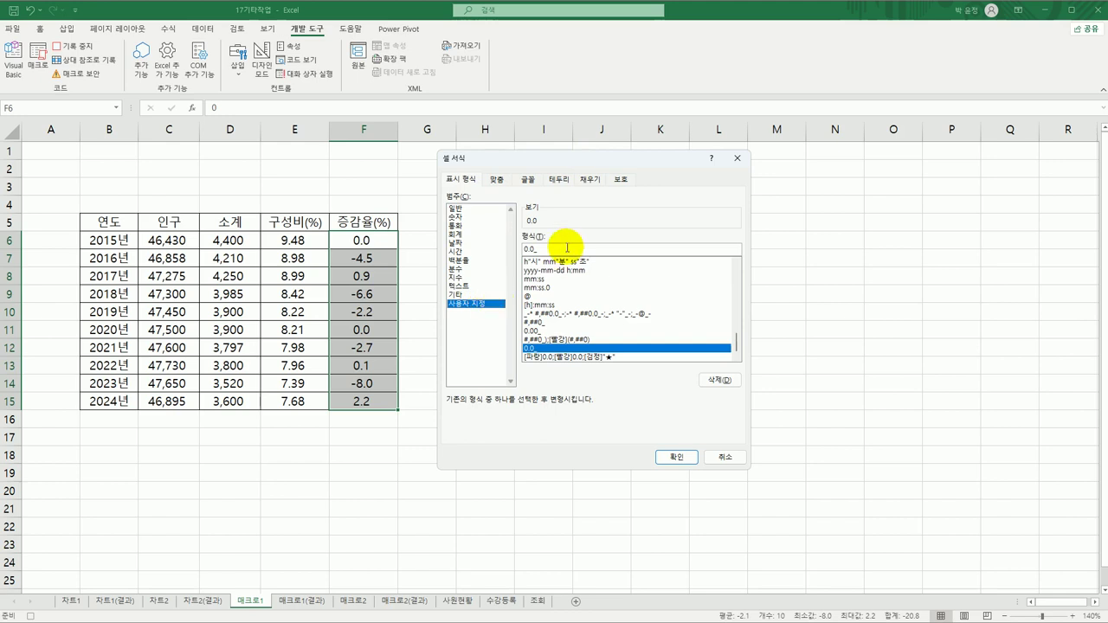
pyautogui.press('Delete')
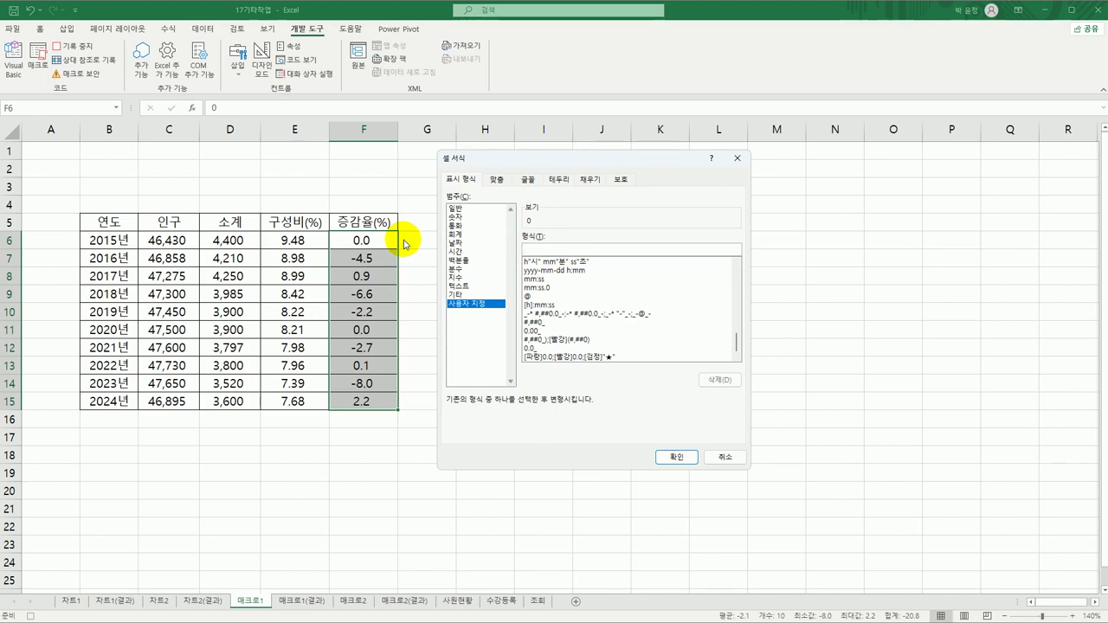
pyautogui.write('양수:음')
pyautogui.write('수')
pyautogui.write(';0;문')
pyautogui.write('자')
pyautogui.hotkey('ctrl', 'a')
pyautogui.press('BackSpace')
# Enter the custom format sections [파랑]0.0 for positive values and [빨강]0.0 for negative values, separated by semicolons
pyautogui.write('[파랑]')
pyautogui.write('0.0')
pyautogui.moveTo(563, 153); pyautogui.dragTo(529, 147)
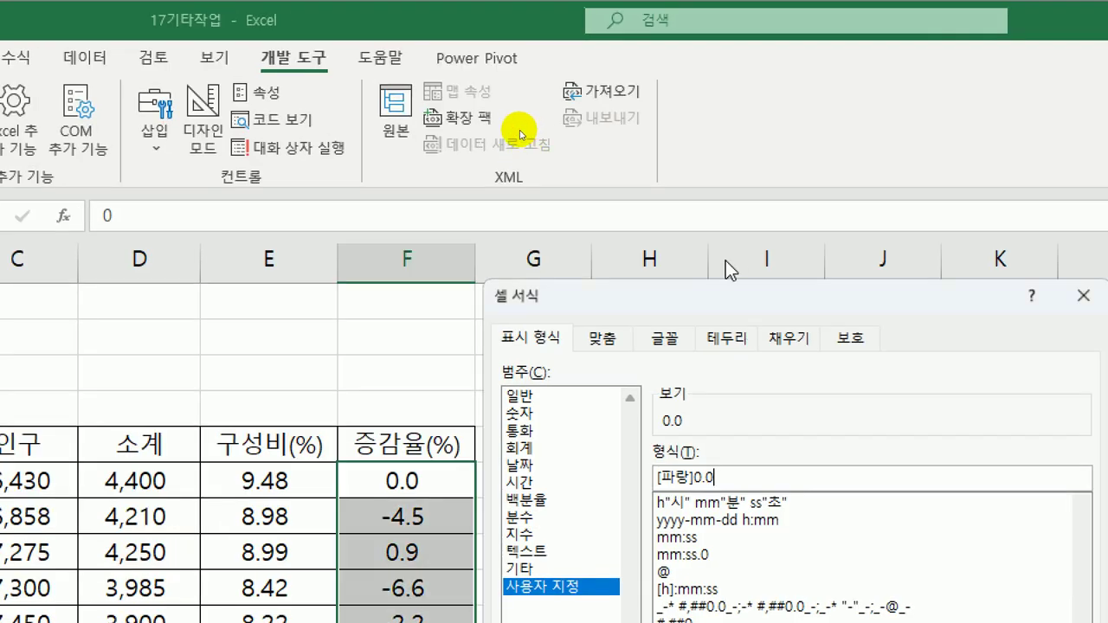
pyautogui.moveTo(704, 300); pyautogui.dragTo(437, 111)
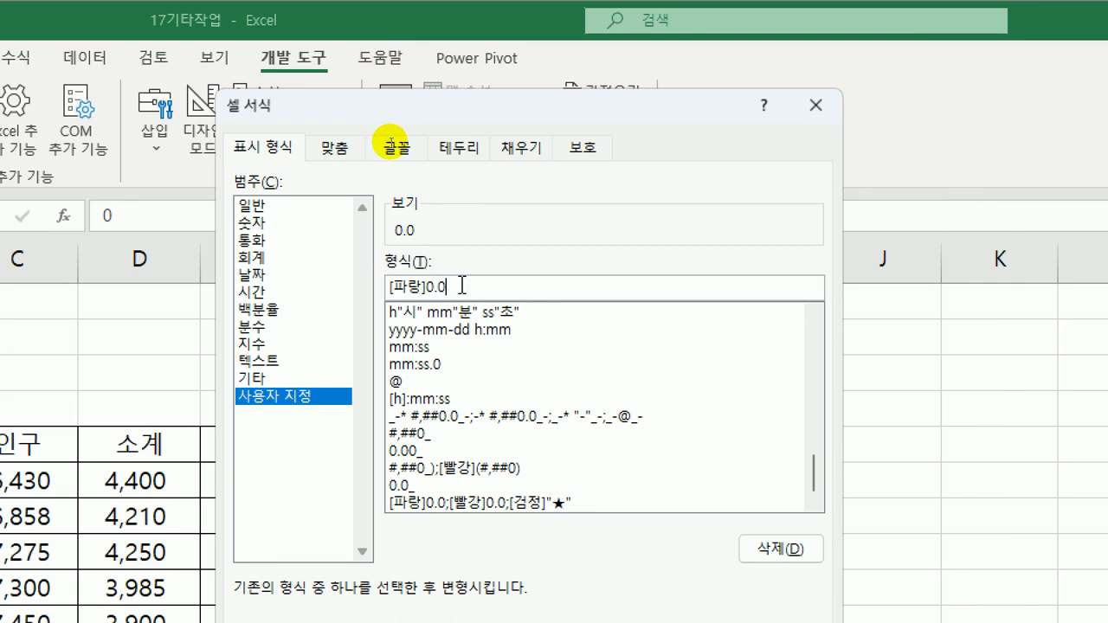
pyautogui.write(';')
pyautogui.write('[빨강]')
pyautogui.write('0.0;')
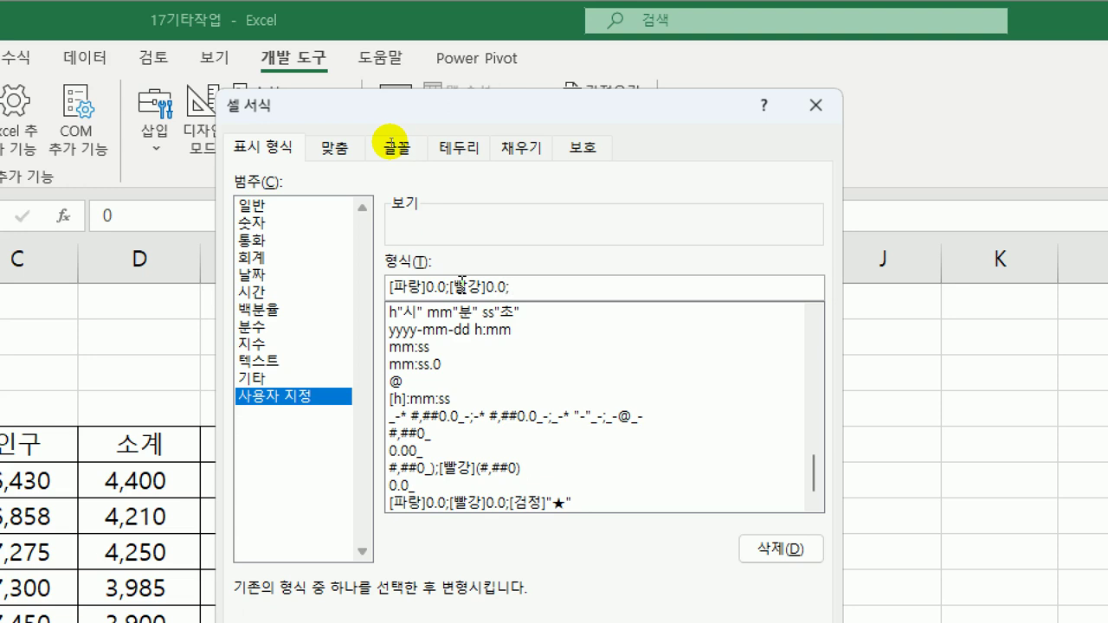
# Add the zero-value section [검정]"★" to the custom format code and apply the format to F6:F15
pyautogui.write('[ㄱ')
pyautogui.write('검정]')
pyautogui.write('"')
pyautogui.write('ㅁ')
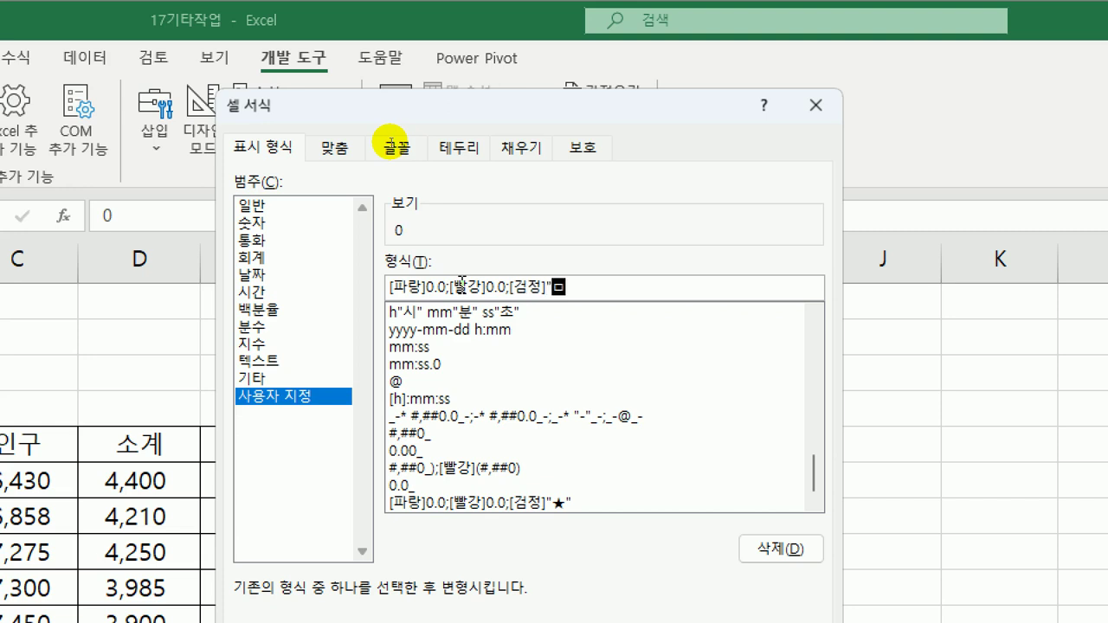
pyautogui.press('Hangul_Hanja')
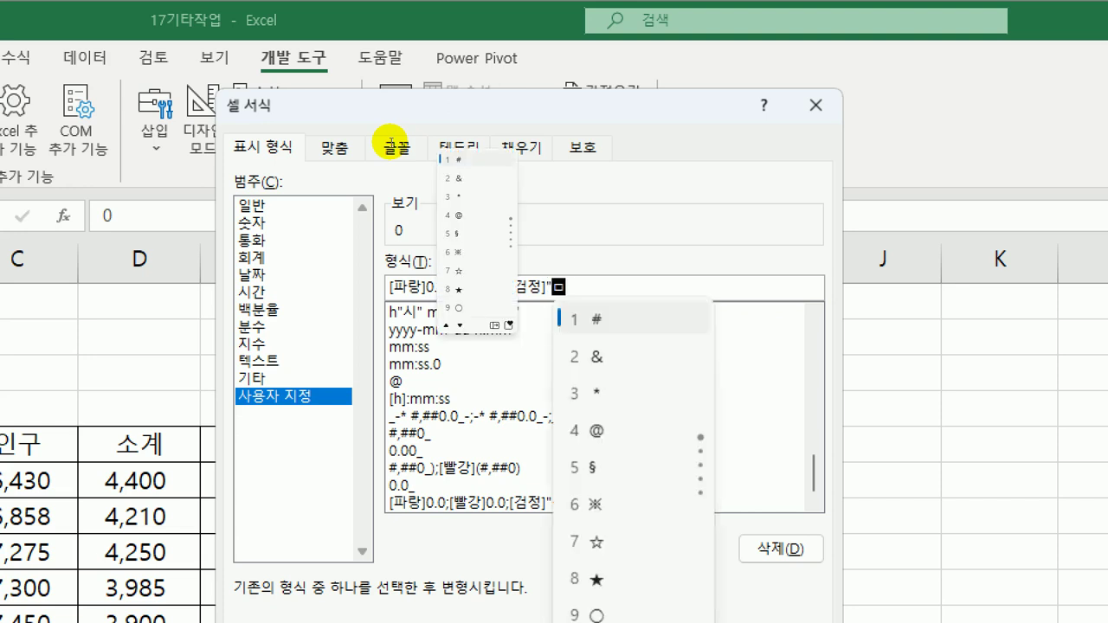
pyautogui.write('8')
pyautogui.write('"')
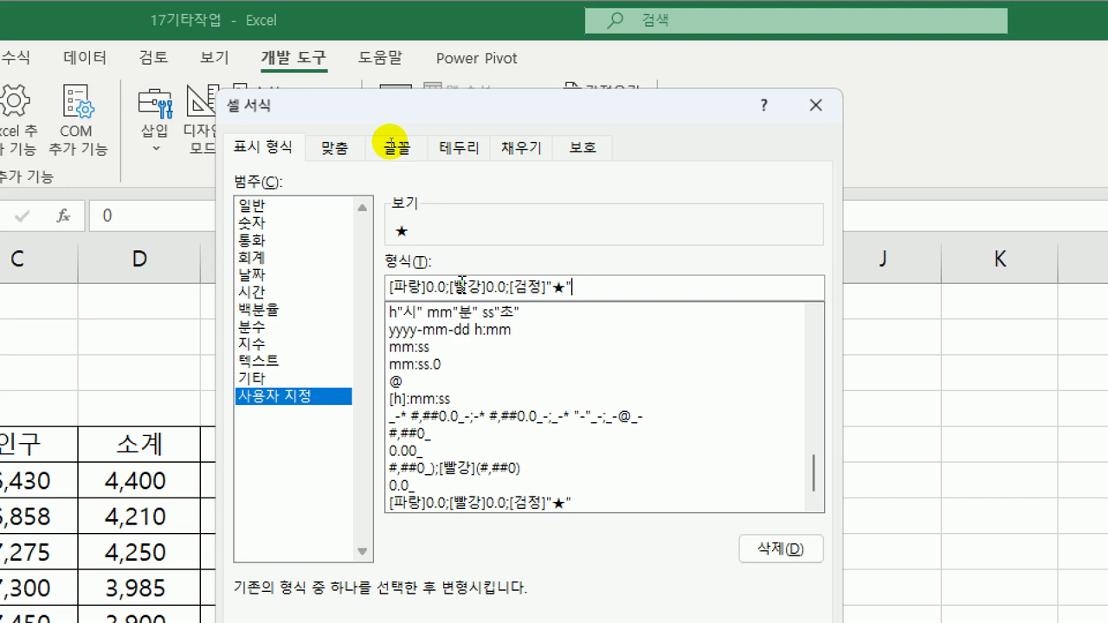
pyautogui.write(';')
pyautogui.press('BackSpace')
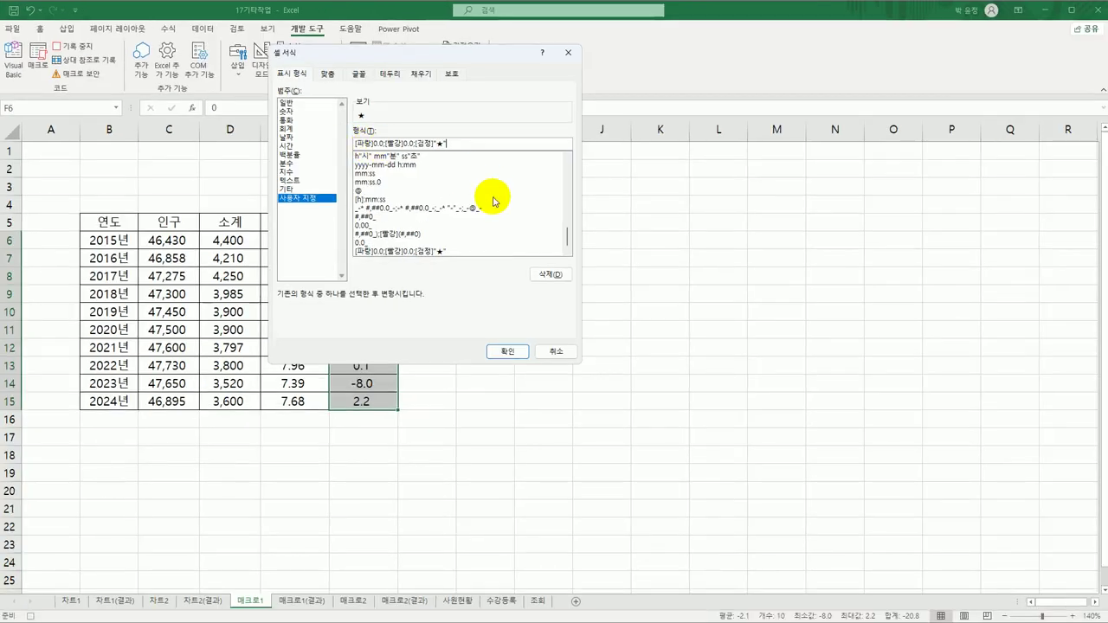
pyautogui.click(502, 350)
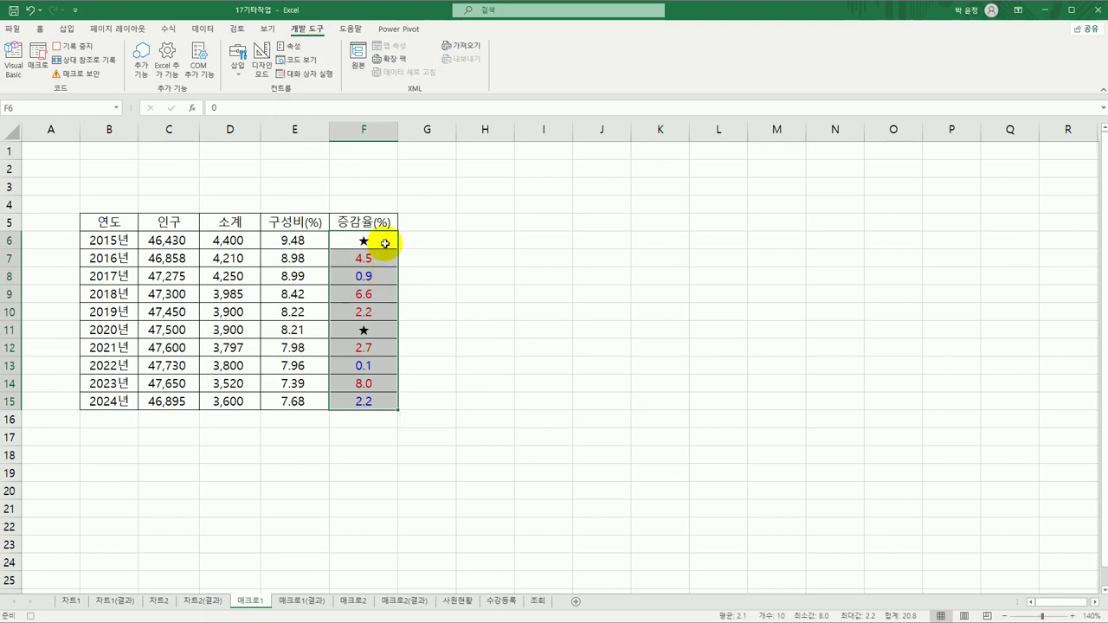
# Reduce the selection to cell F6 and stop recording the macro
pyautogui.click(385, 243)
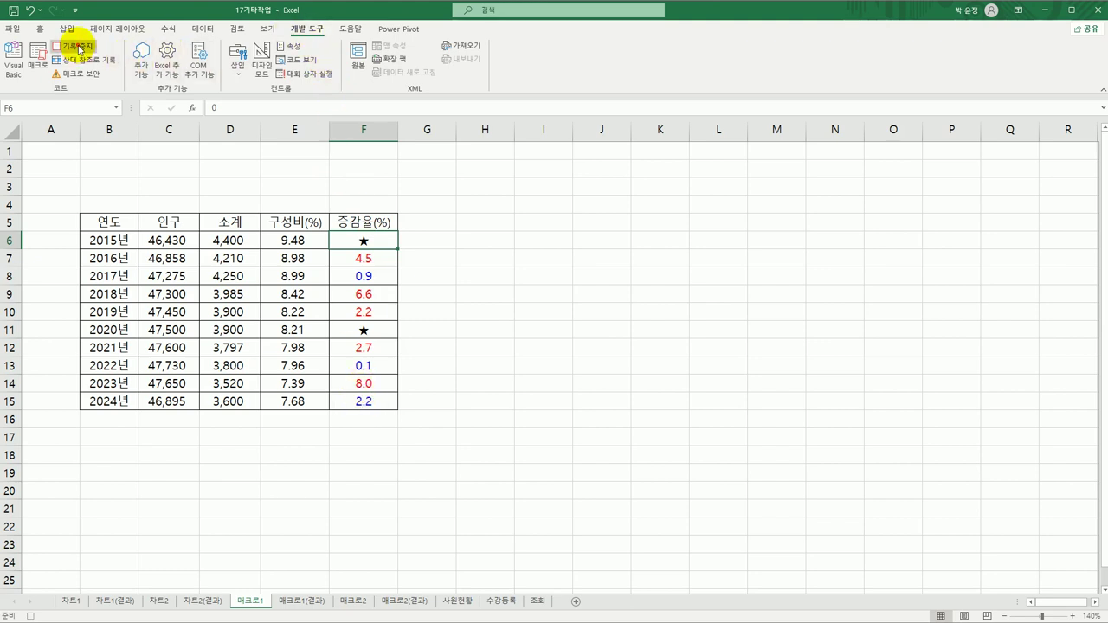
pyautogui.click(78, 48)
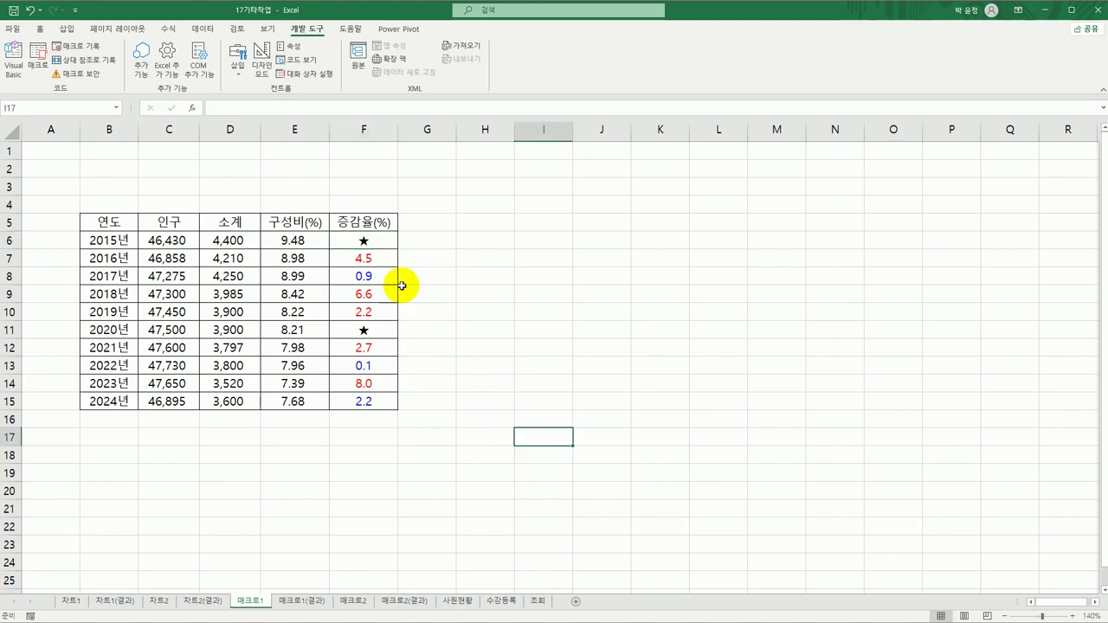
# Select F6:F15 and look up the 서식적용 macro in the macro list without running it
pyautogui.moveTo(364, 242); pyautogui.dragTo(364, 400)
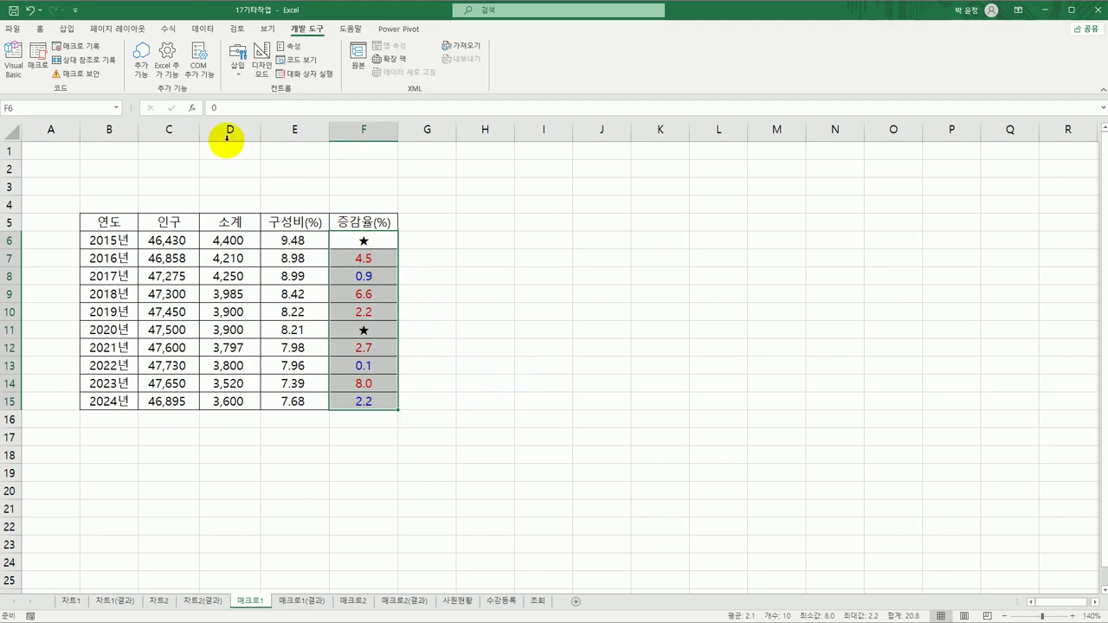
pyautogui.click(38, 60)
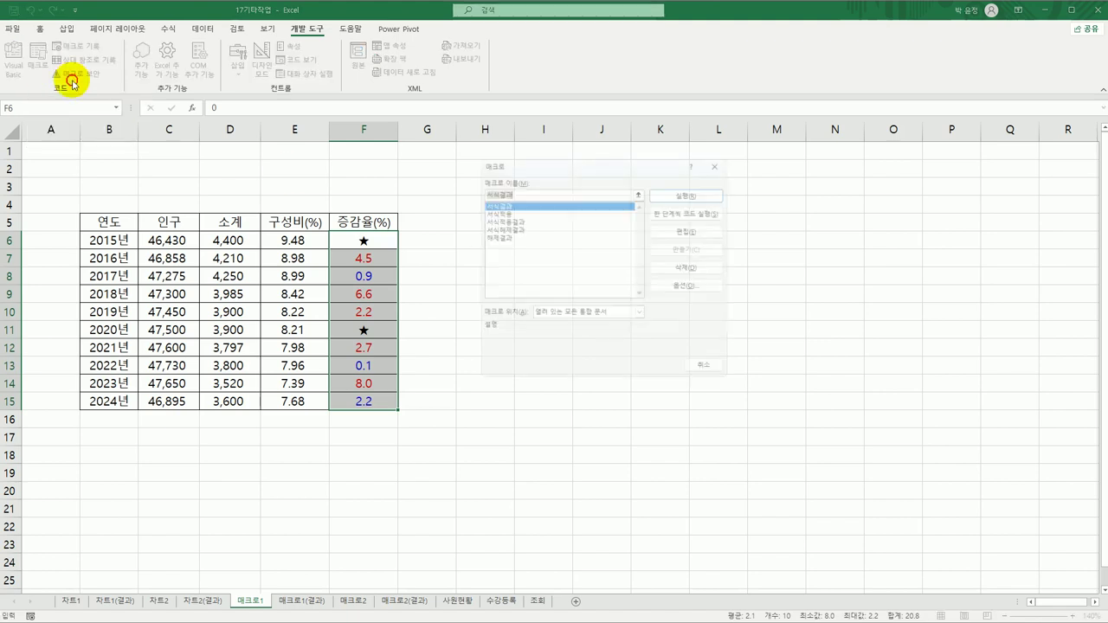
pyautogui.click(502, 208)
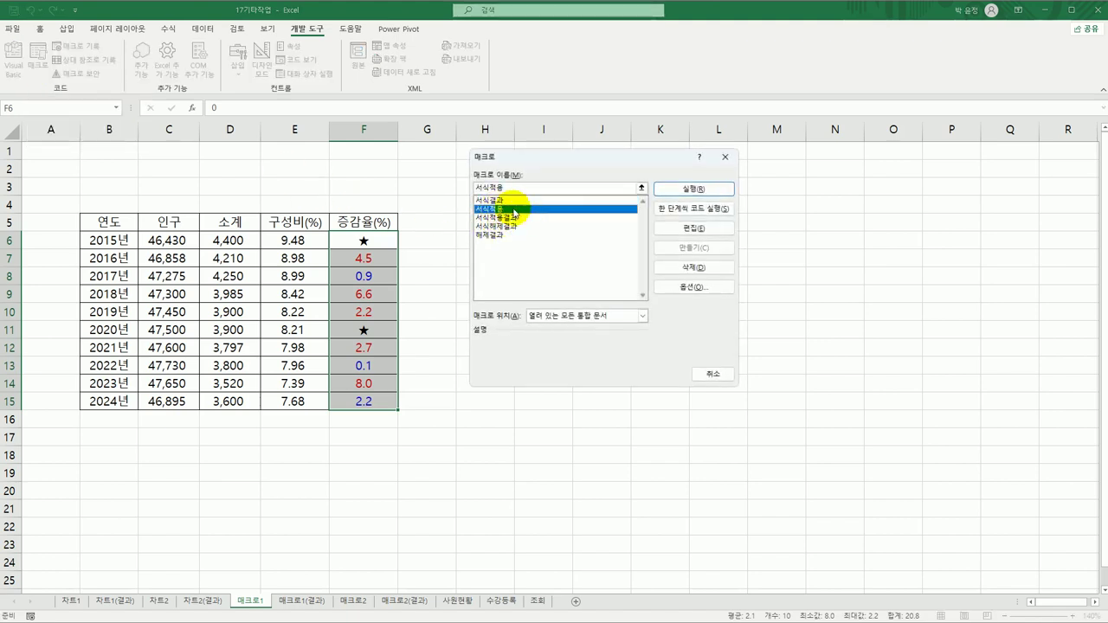
pyautogui.click(725, 157)
pyautogui.click(659, 309)
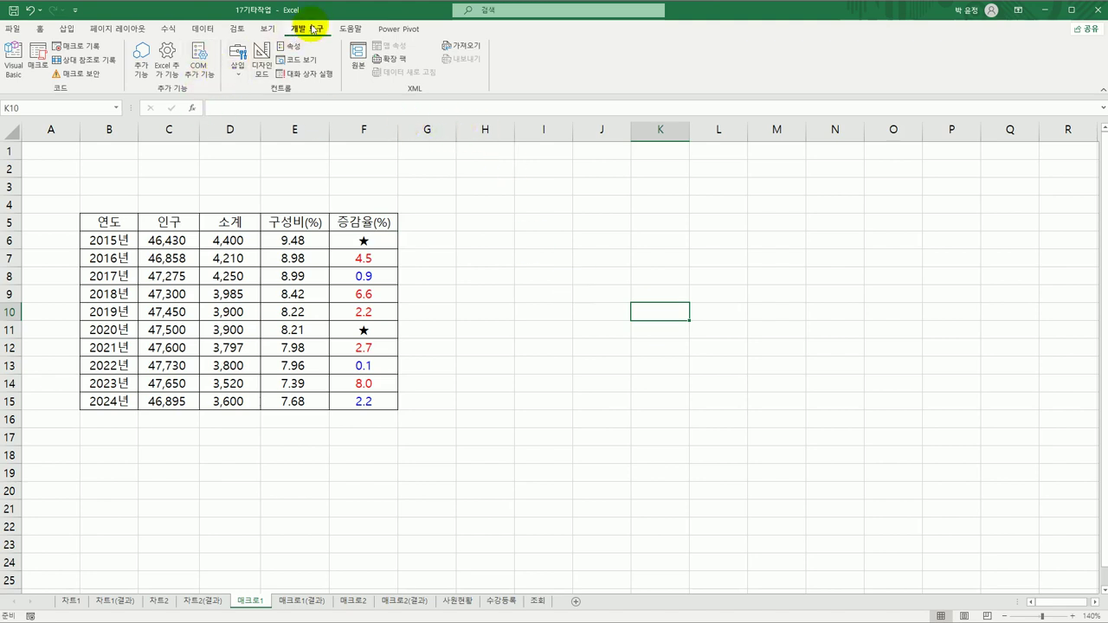
# Draw a form-control button over cells B2:C3 and assign the 서식적용 macro to it
pyautogui.click(243, 76)
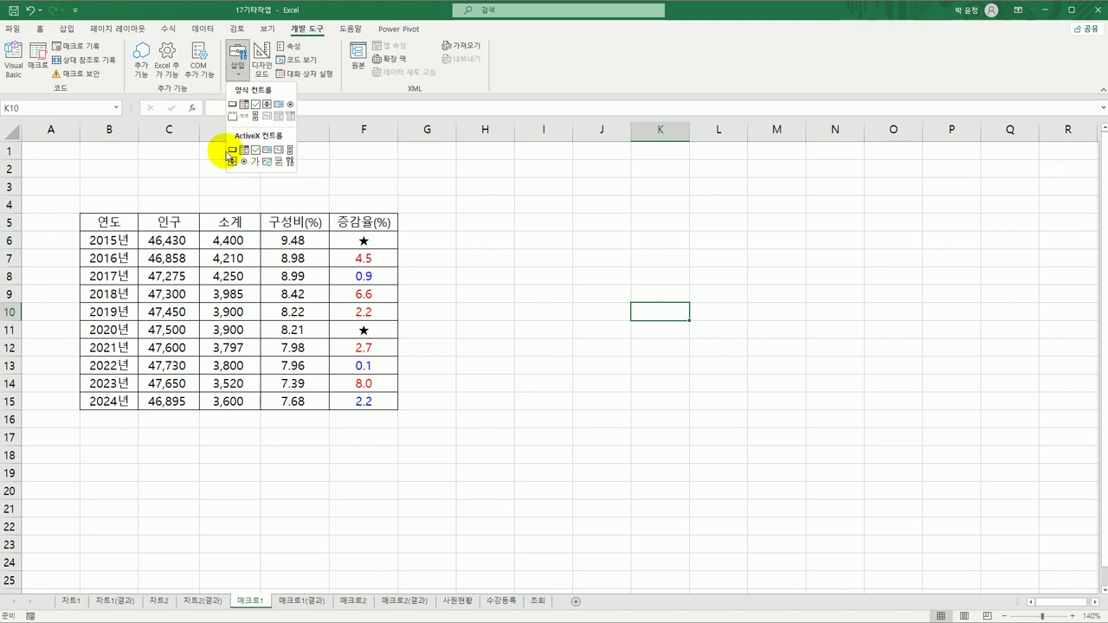
pyautogui.click(232, 104)
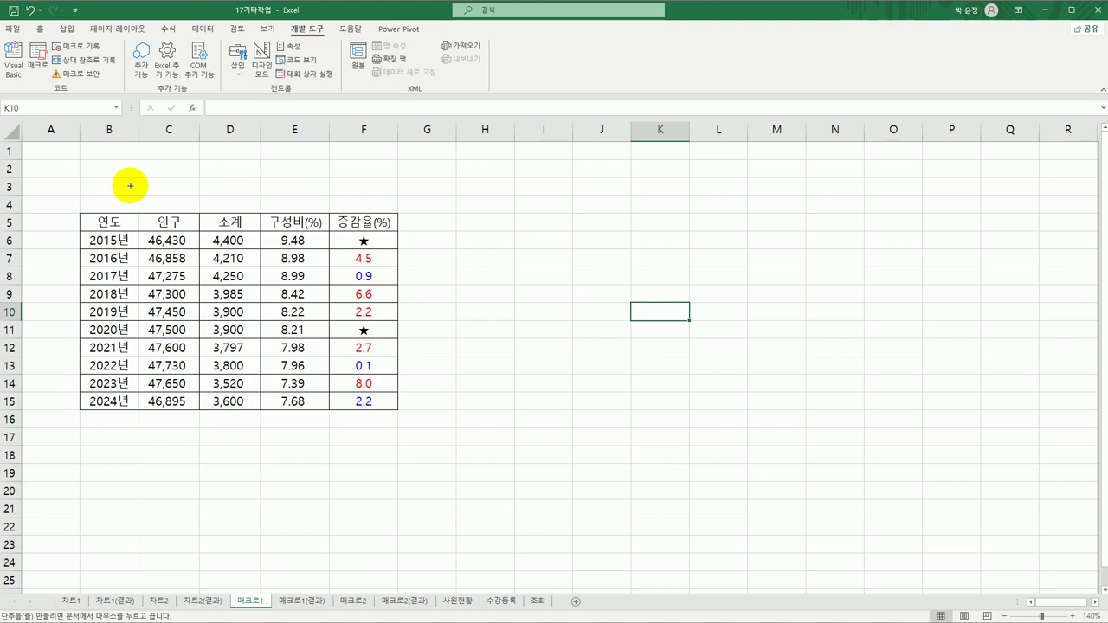
pyautogui.moveTo(81, 160); pyautogui.dragTo(188, 198)
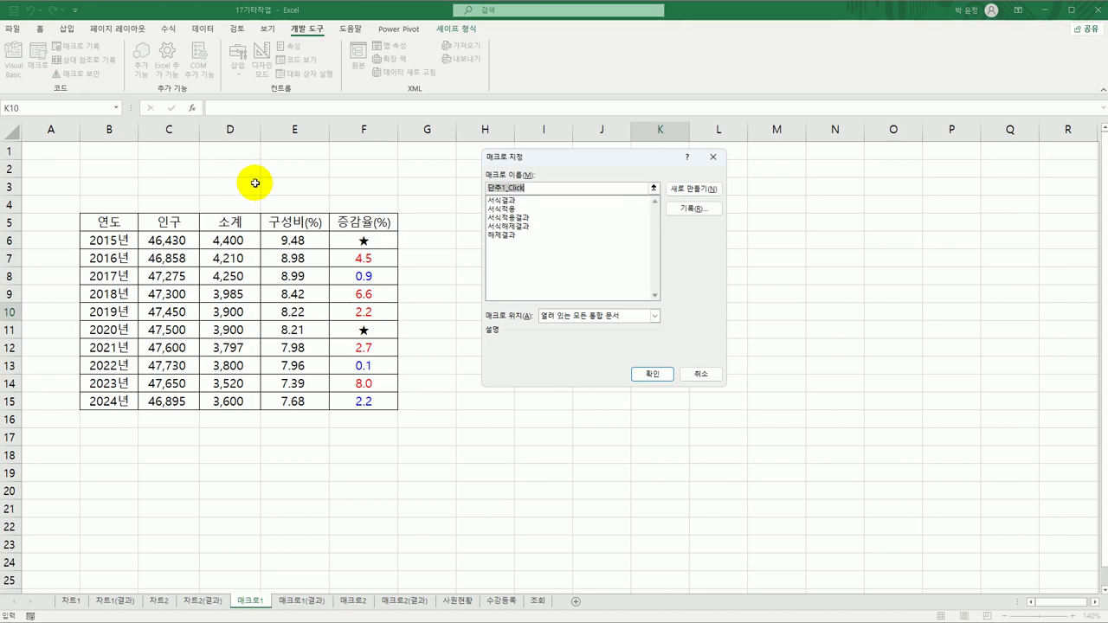
pyautogui.click(533, 210)
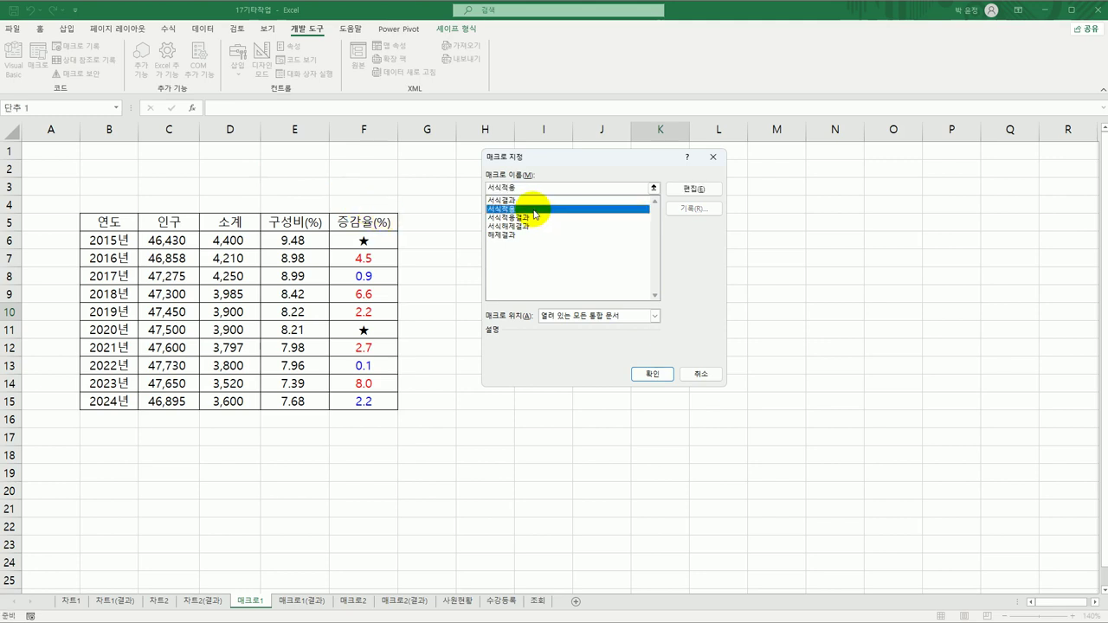
pyautogui.click(652, 373)
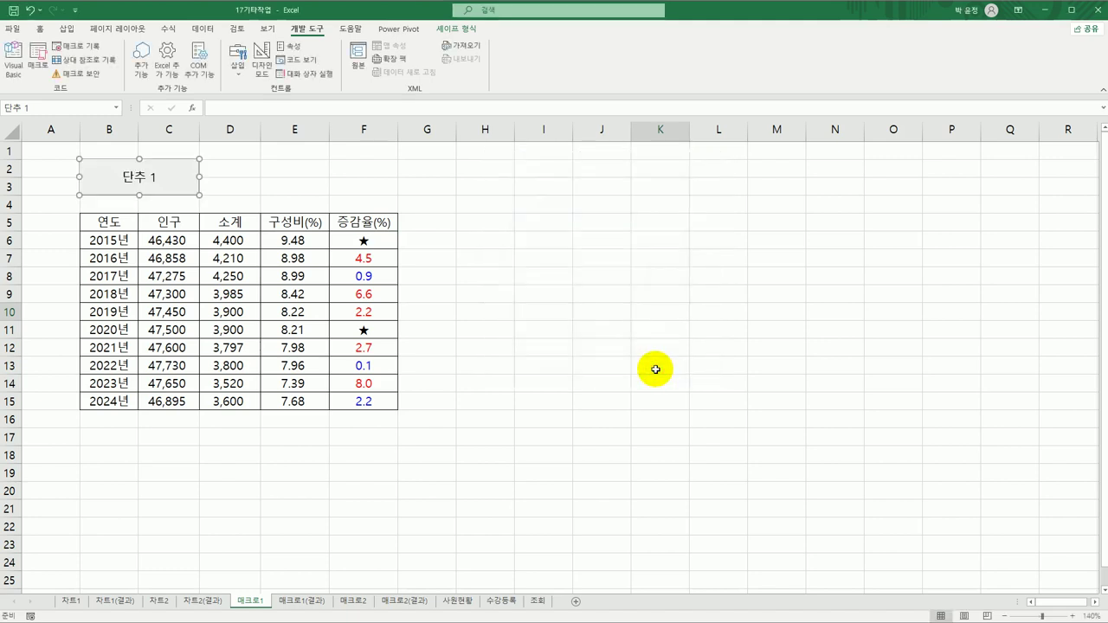
# Change the caption of the button over B2:C3 to 서식적용 and finish editing its text
pyautogui.click(134, 179)
pyautogui.hotkey('ctrl', 'a')
pyautogui.write('서')
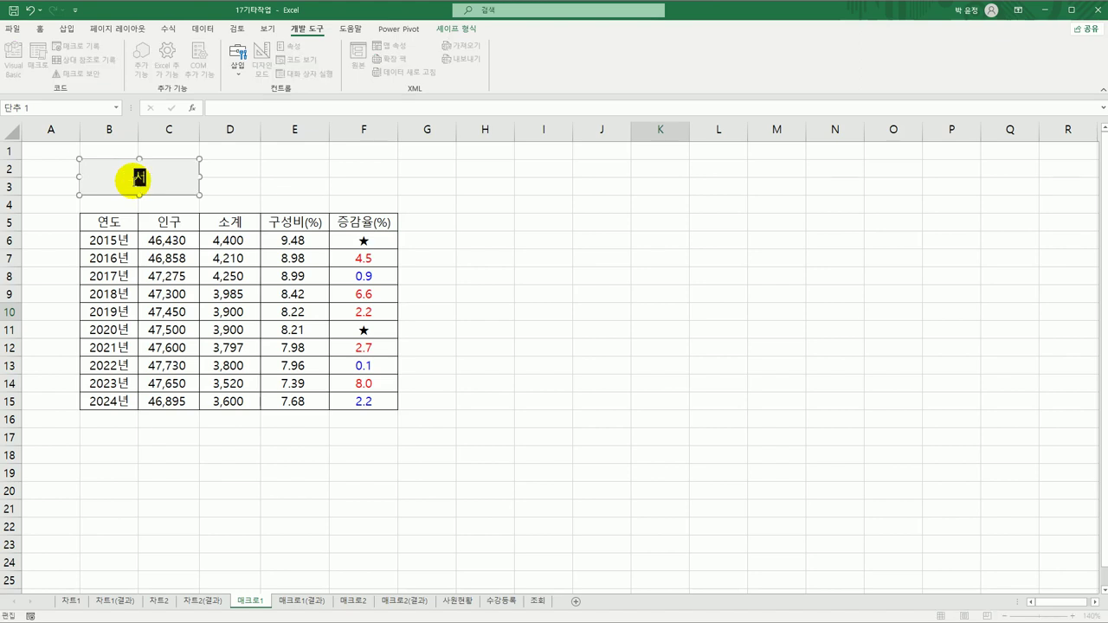
pyautogui.write('식적용')
pyautogui.rightClick(176, 174)
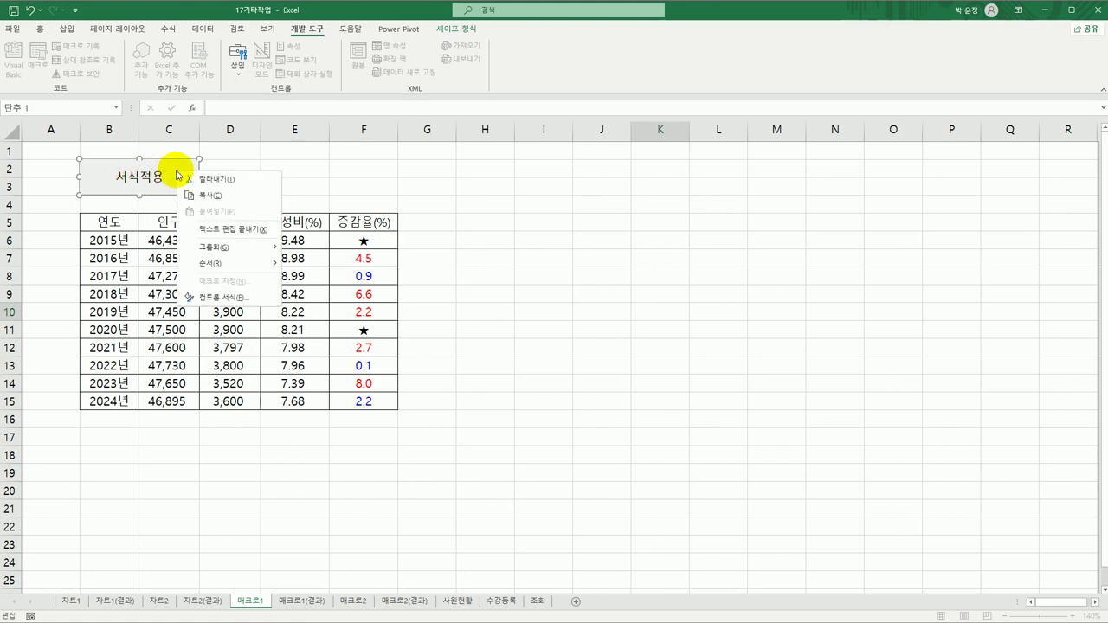
pyautogui.click(366, 185)
pyautogui.click(270, 177)
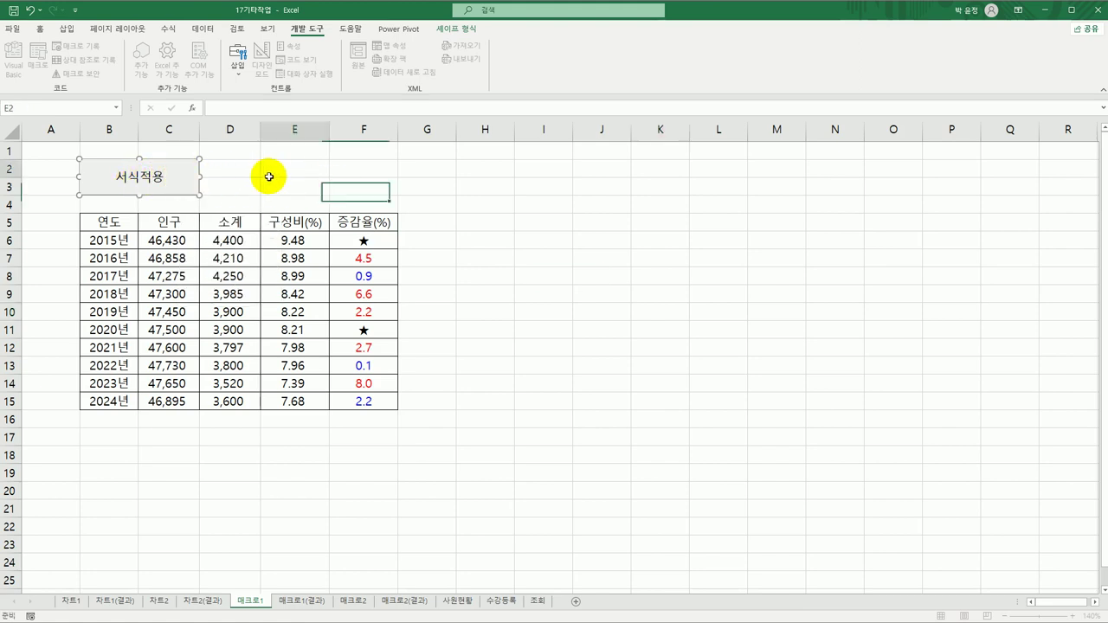
pyautogui.rightClick(186, 177)
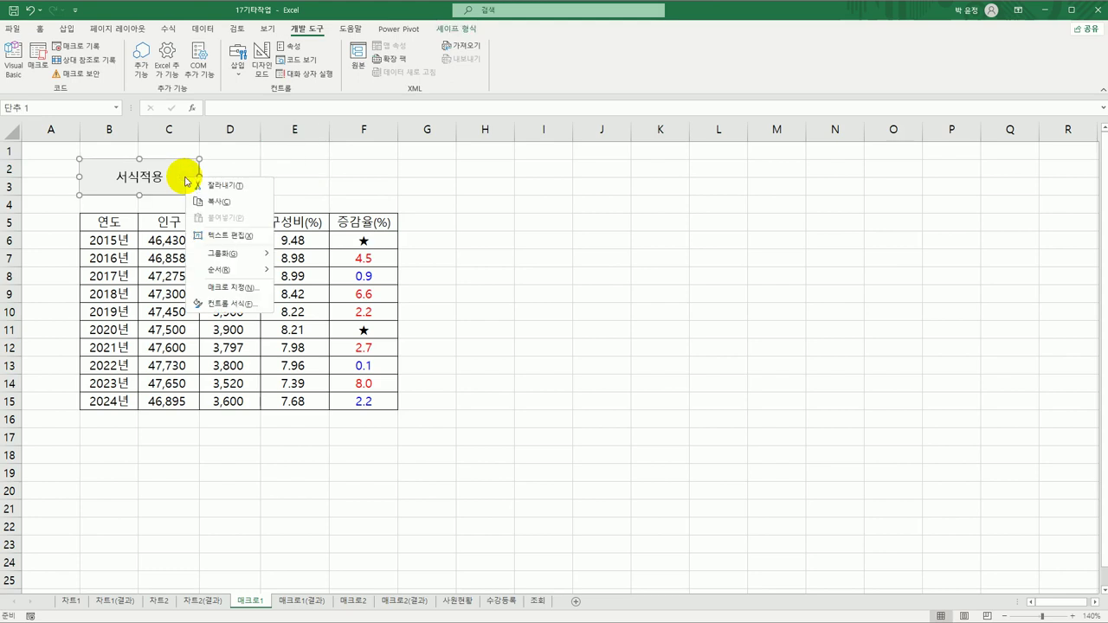
pyautogui.click(237, 237)
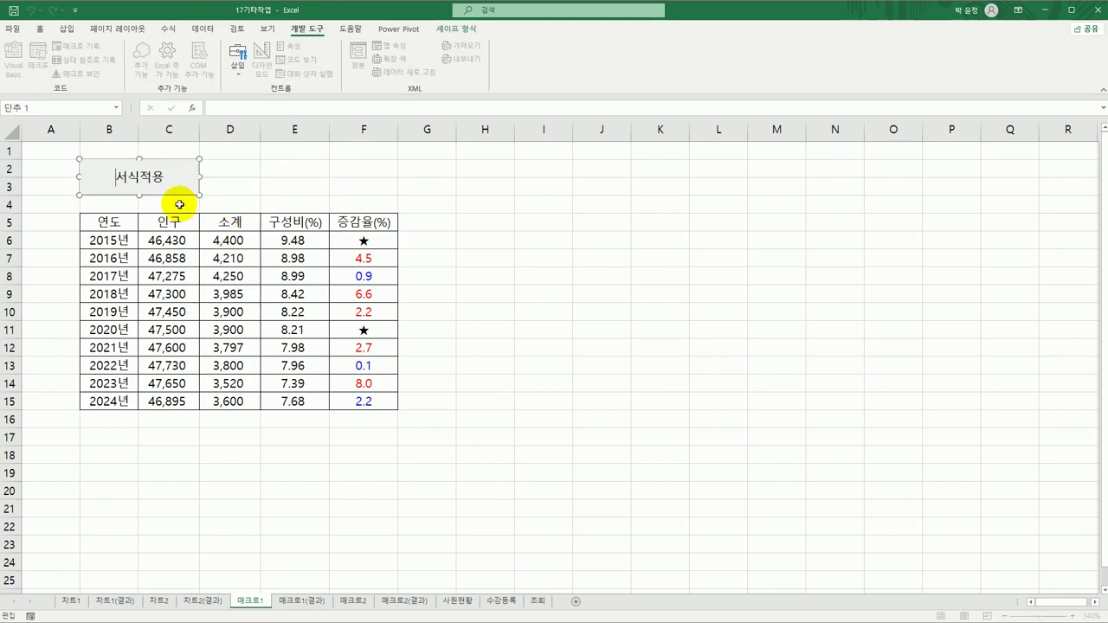
pyautogui.click(510, 339)
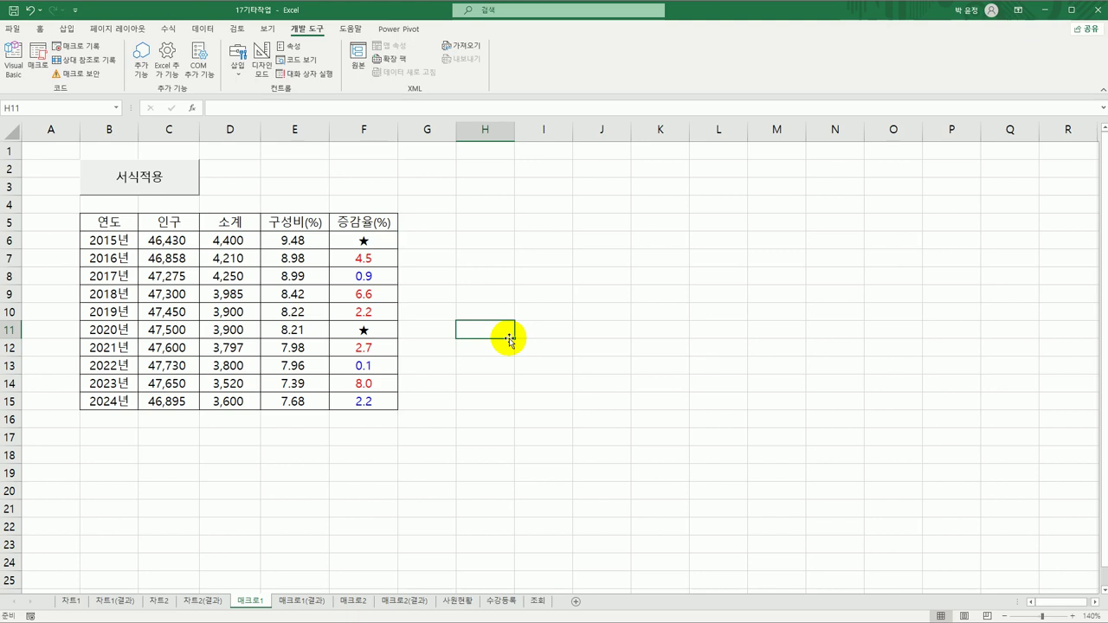
# Start recording a new macro named 서식해제, stored in the current workbook (현재 통합 문서)
pyautogui.click(541, 294)
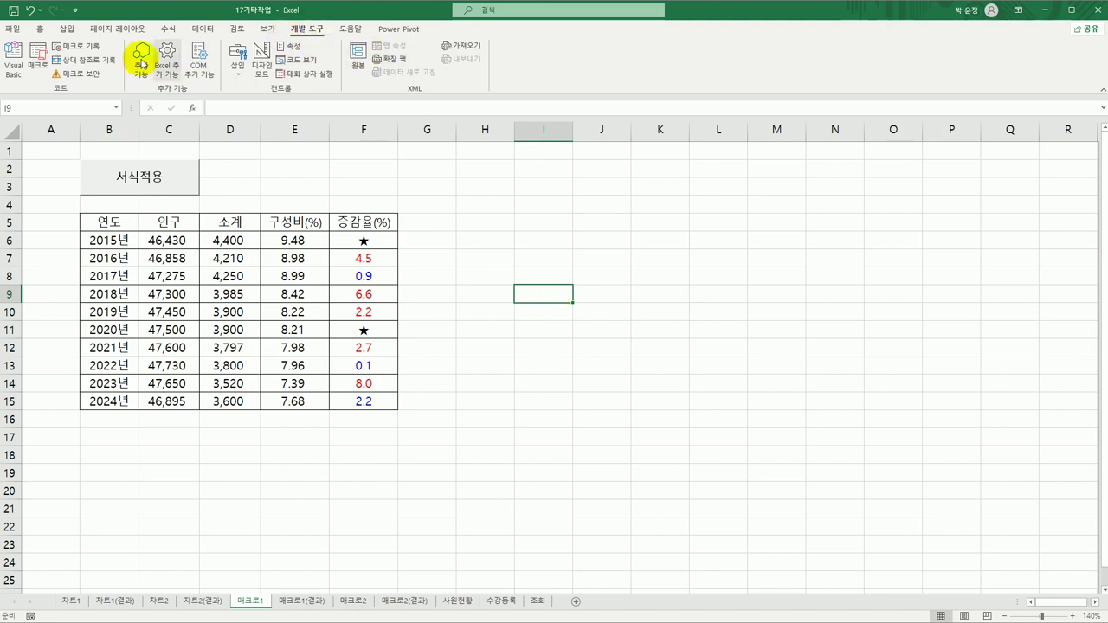
pyautogui.click(76, 46)
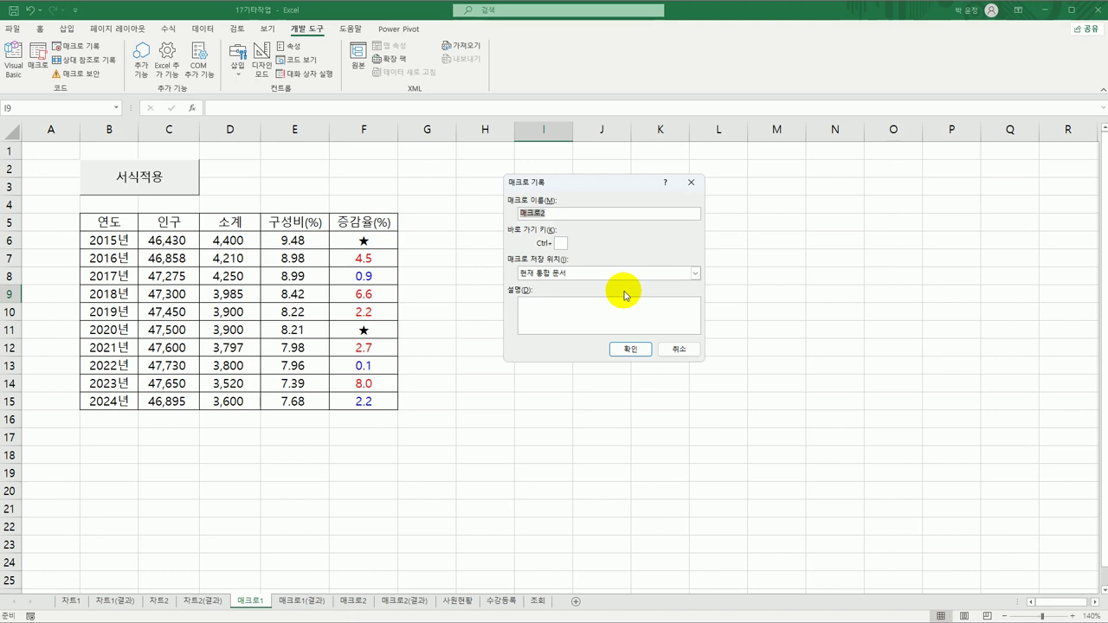
pyautogui.write('서식적')
pyautogui.click(637, 351)
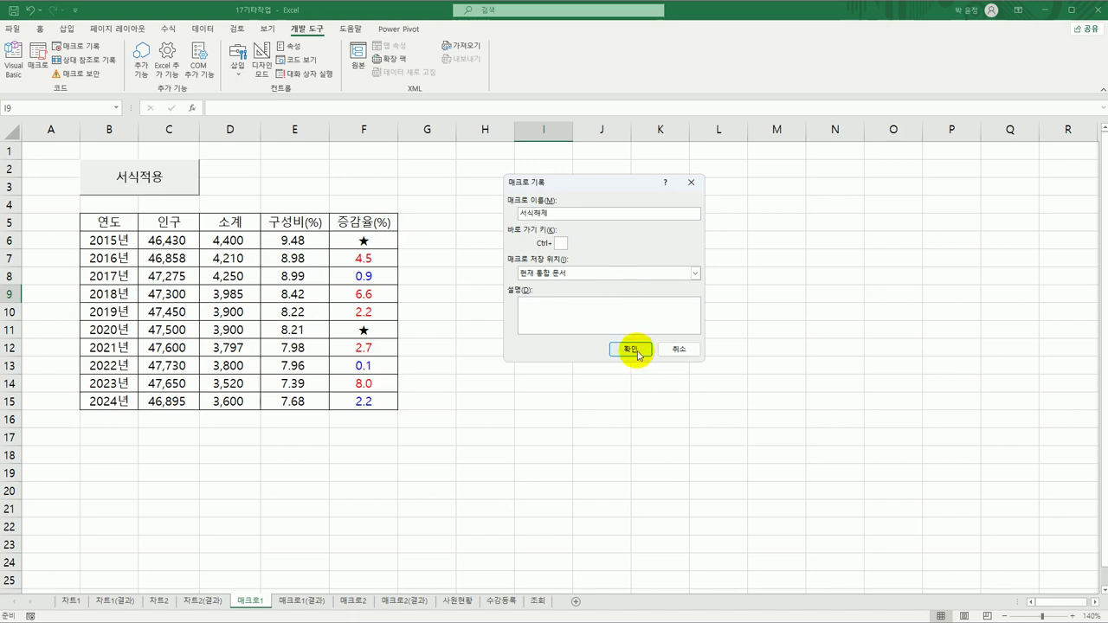
pyautogui.click(637, 351)
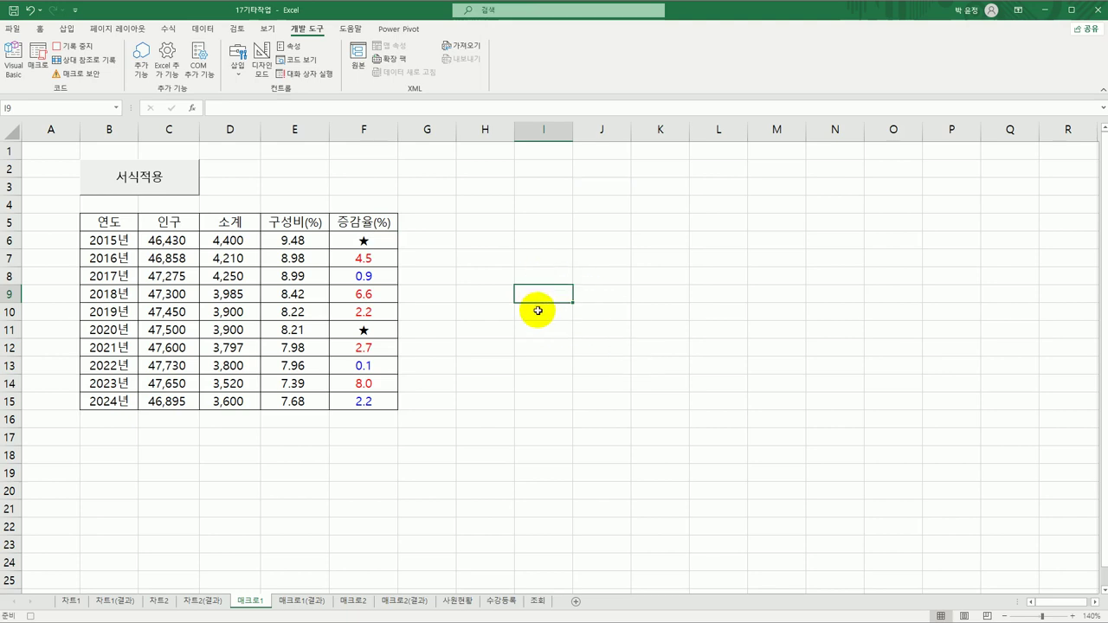
# Format the 증감율(%) cells F6:F15 as 숫자 with 1 decimal place and the black -1234.0 style for negatives
pyautogui.click(368, 243)
pyautogui.moveTo(368, 243); pyautogui.dragTo(365, 397)
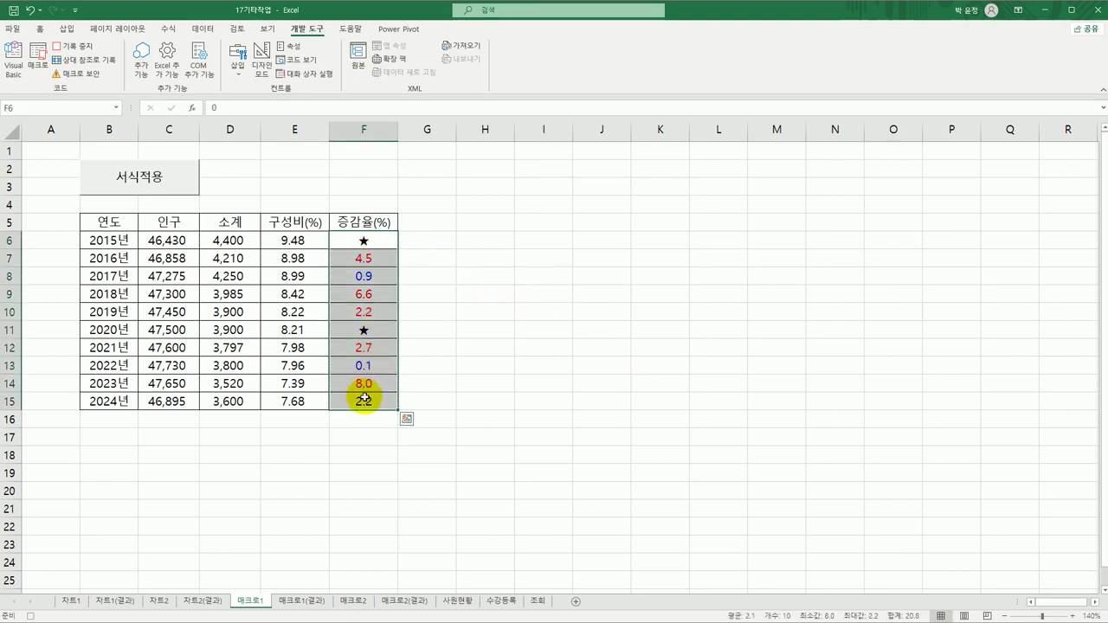
pyautogui.rightClick(390, 233)
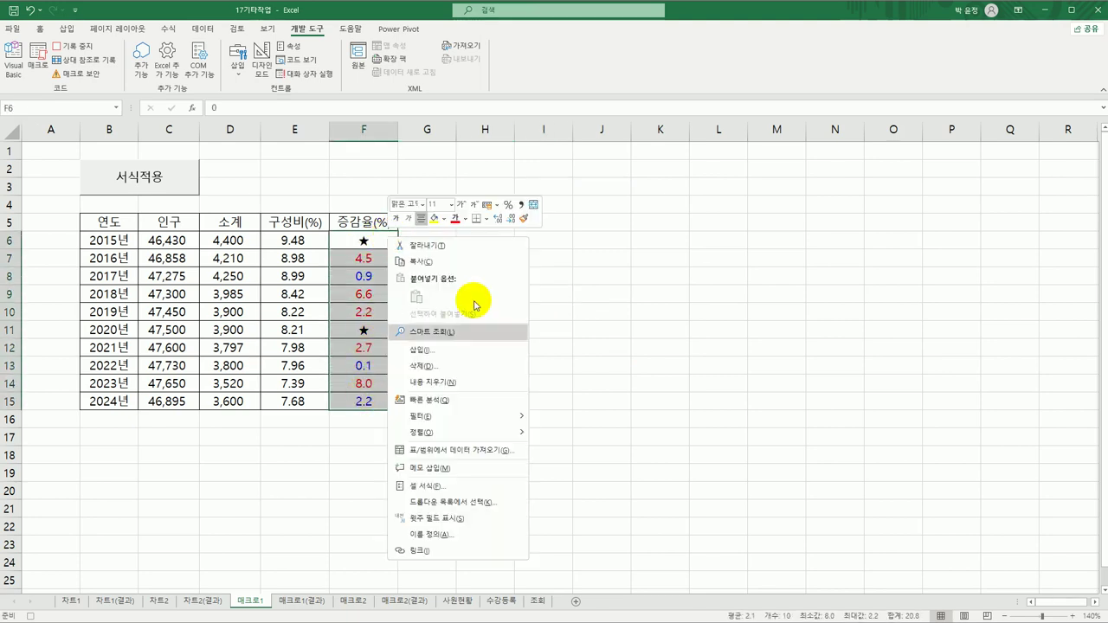
pyautogui.click(466, 487)
pyautogui.moveTo(482, 307); pyautogui.dragTo(590, 147)
pyautogui.click(455, 202)
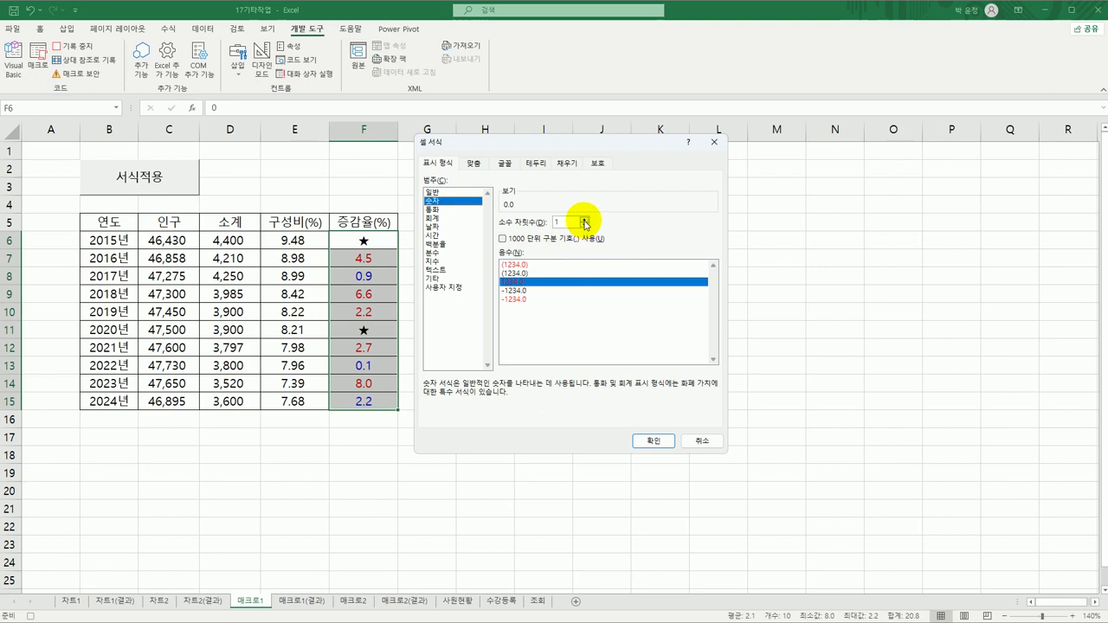
pyautogui.click(540, 291)
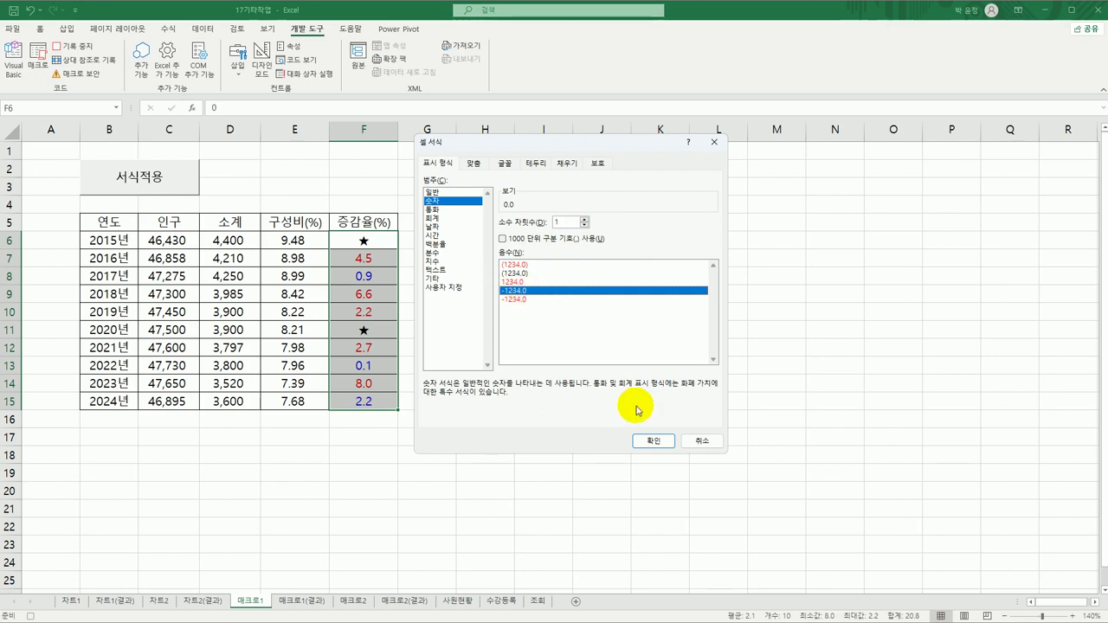
pyautogui.click(643, 443)
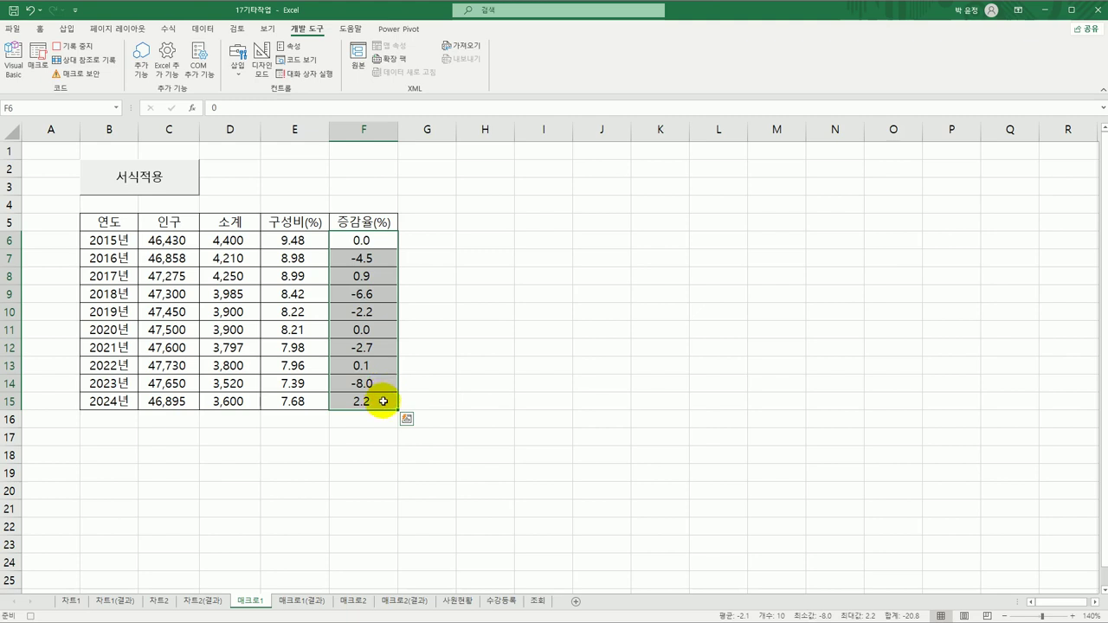
# Reduce the selection to cell F15 and stop recording the 서식해제 macro
pyautogui.click(383, 401)
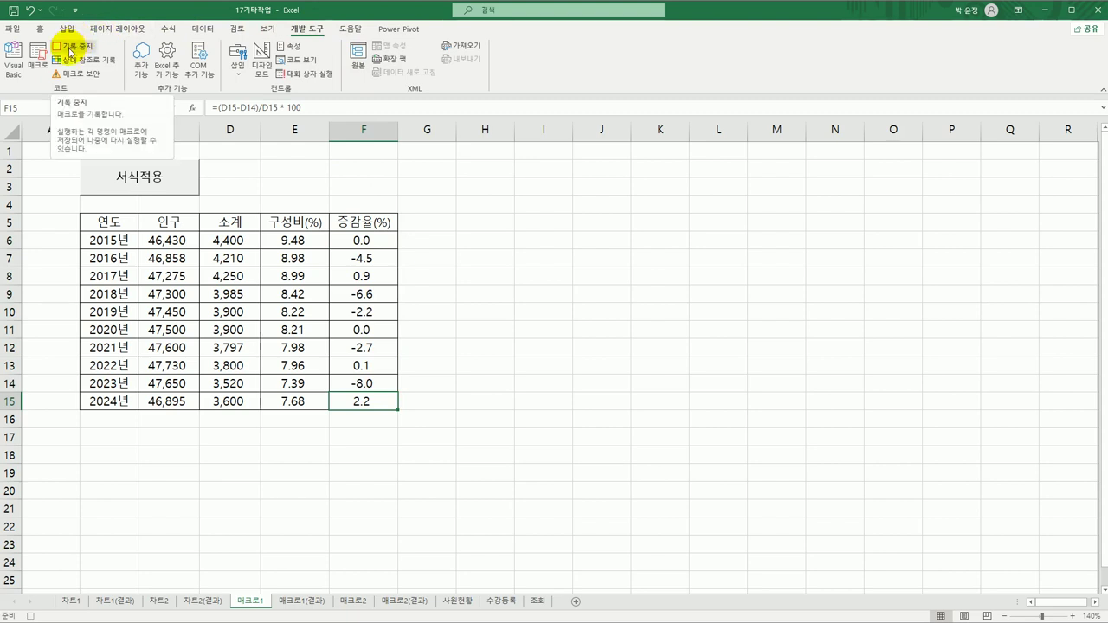
pyautogui.click(71, 52)
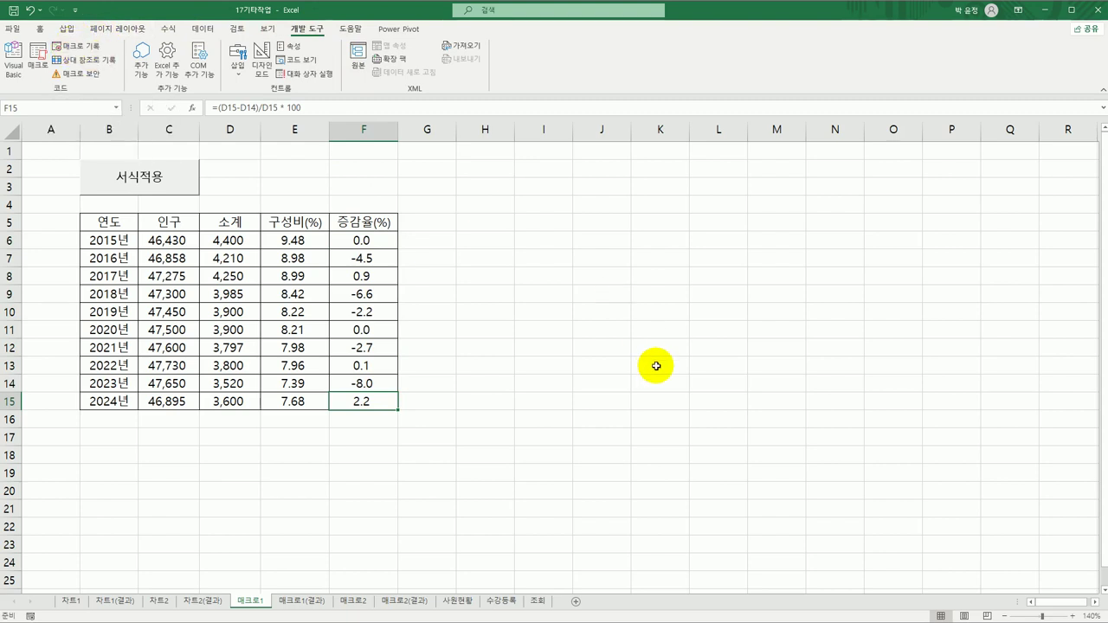
pyautogui.click(652, 364)
# Draw a second form-control button over cells E2:F3
pyautogui.click(235, 59)
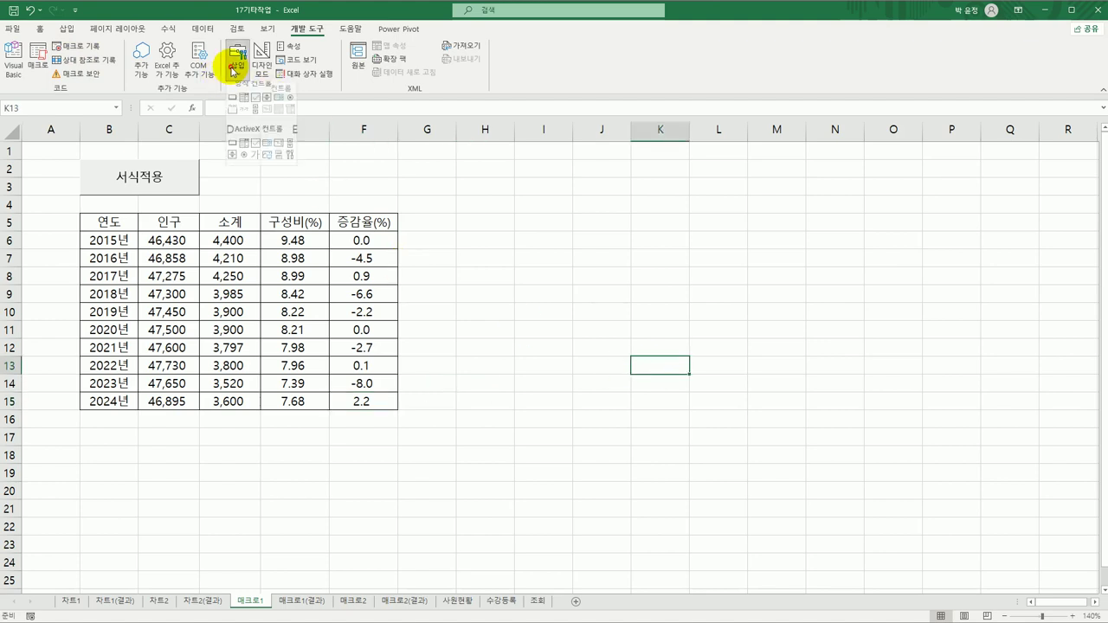
pyautogui.click(233, 106)
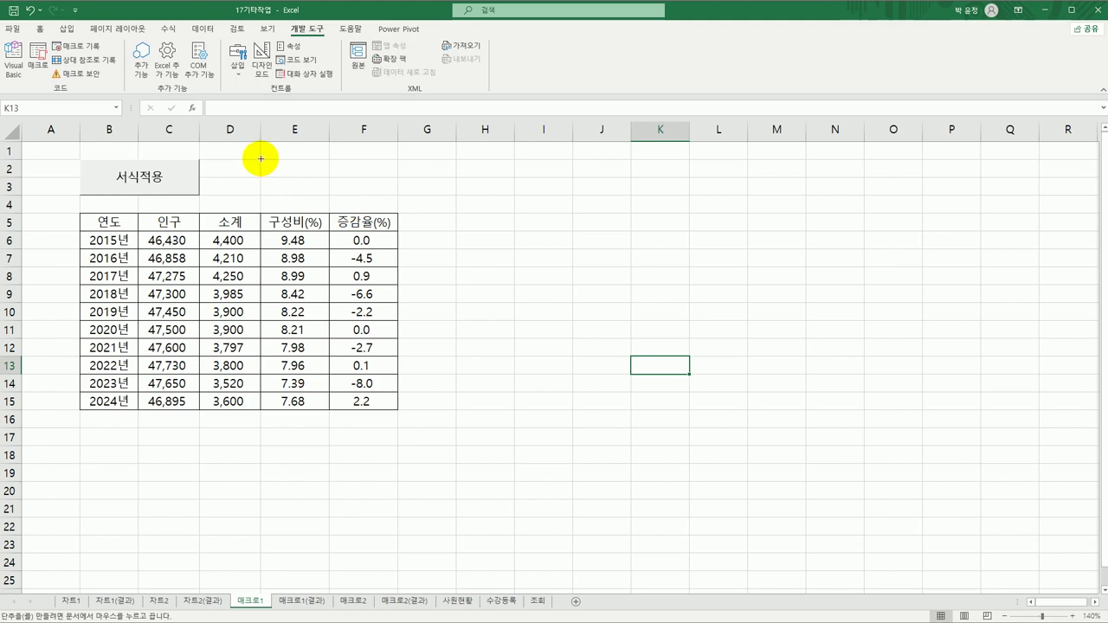
pyautogui.moveTo(261, 158); pyautogui.dragTo(383, 199)
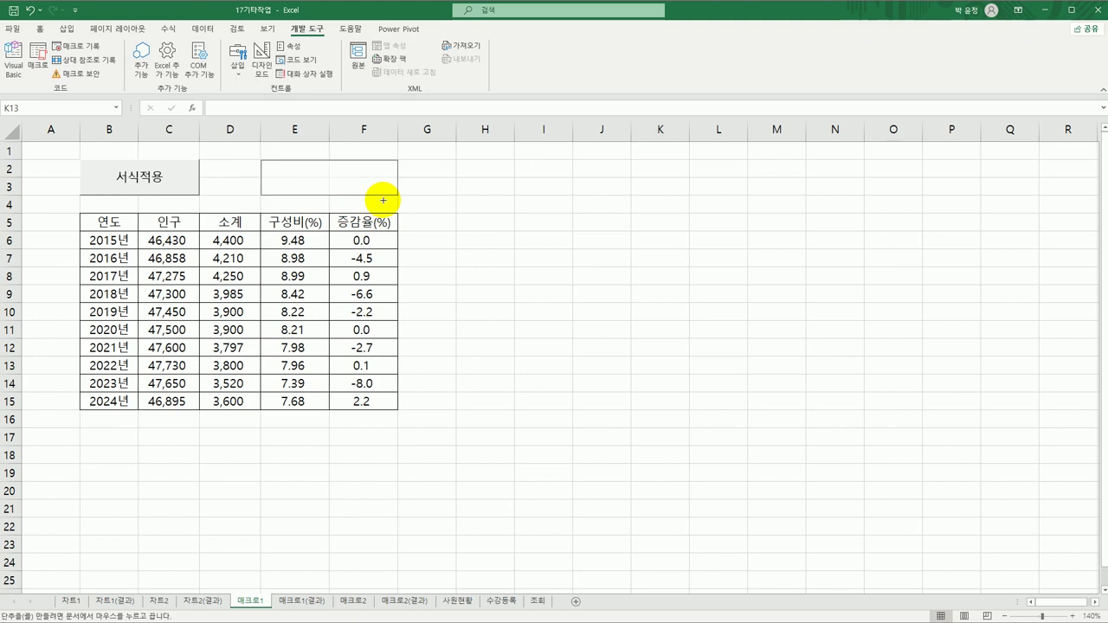
pyautogui.moveTo(382, 200); pyautogui.dragTo(382, 200)
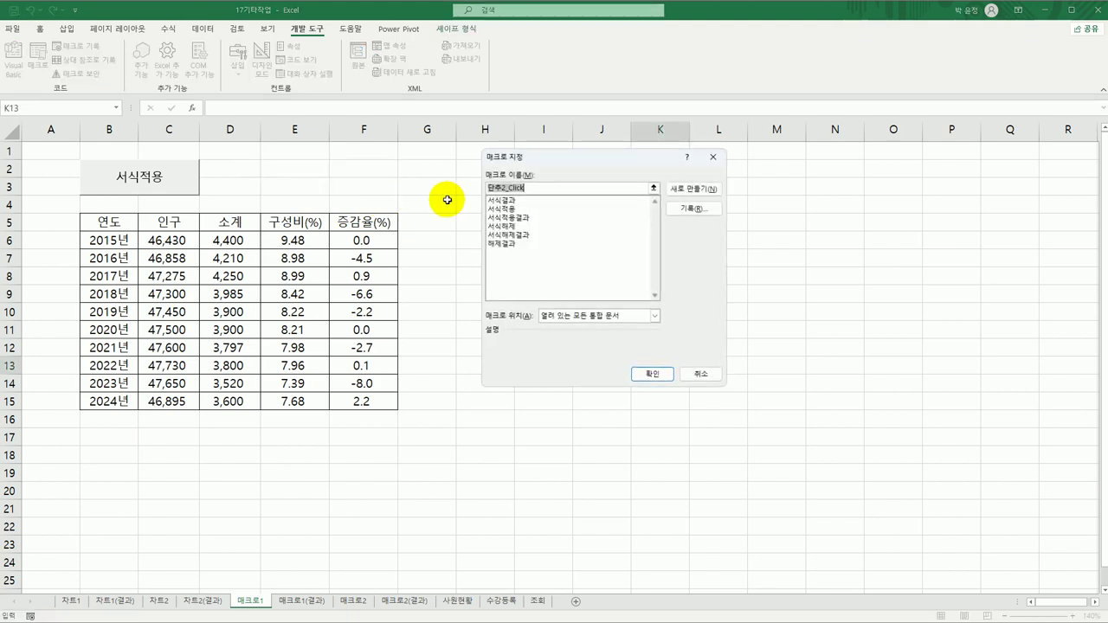
# Assign the 서식해제 macro to the new button over E2:F3 and set its caption to 서식해제
pyautogui.click(523, 227)
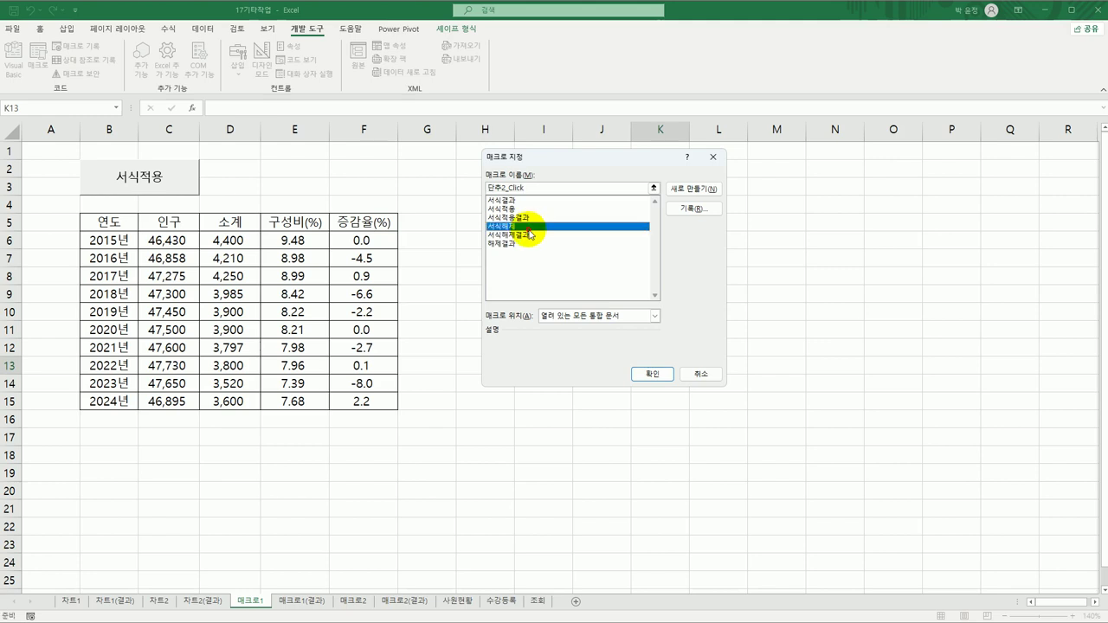
pyautogui.click(654, 375)
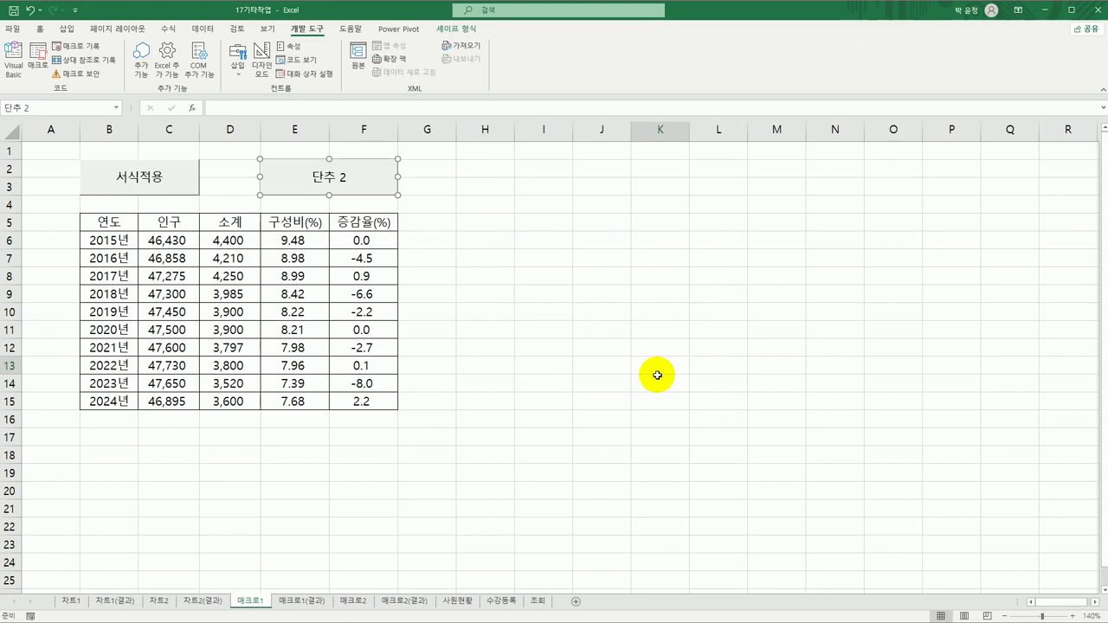
pyautogui.write('서식해제')
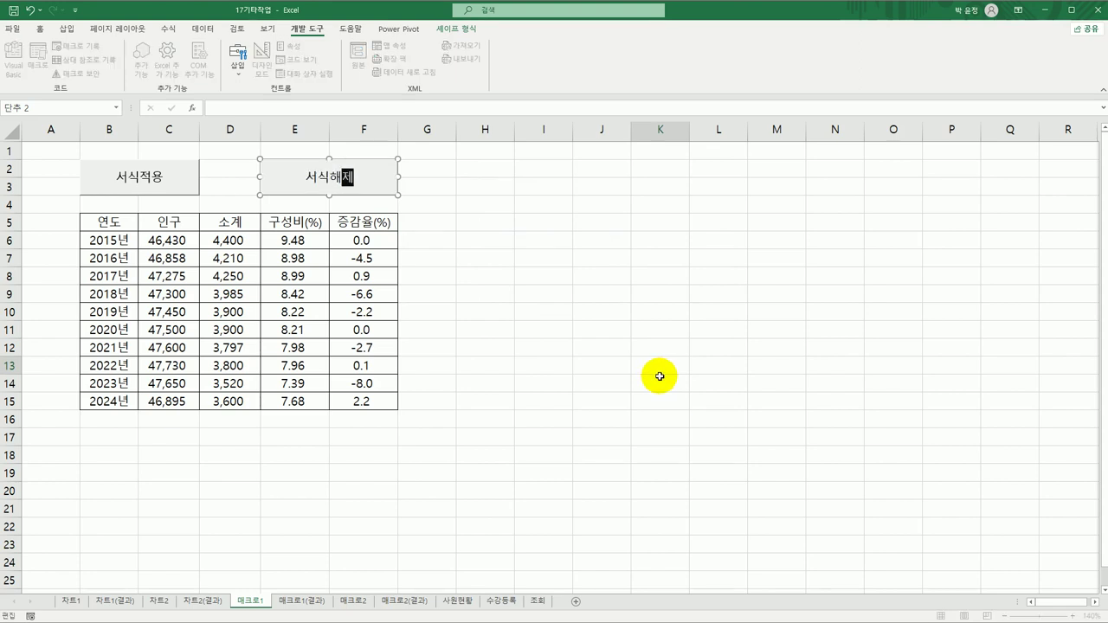
pyautogui.click(659, 377)
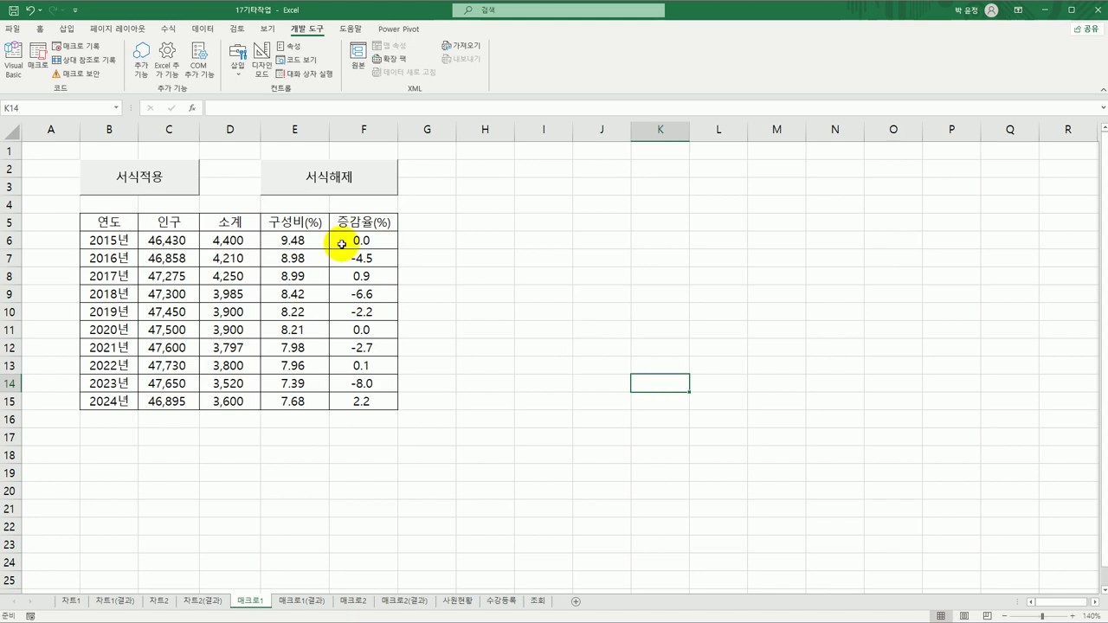
# Run the 서식적용 macro from its worksheet button
pyautogui.click(169, 194)
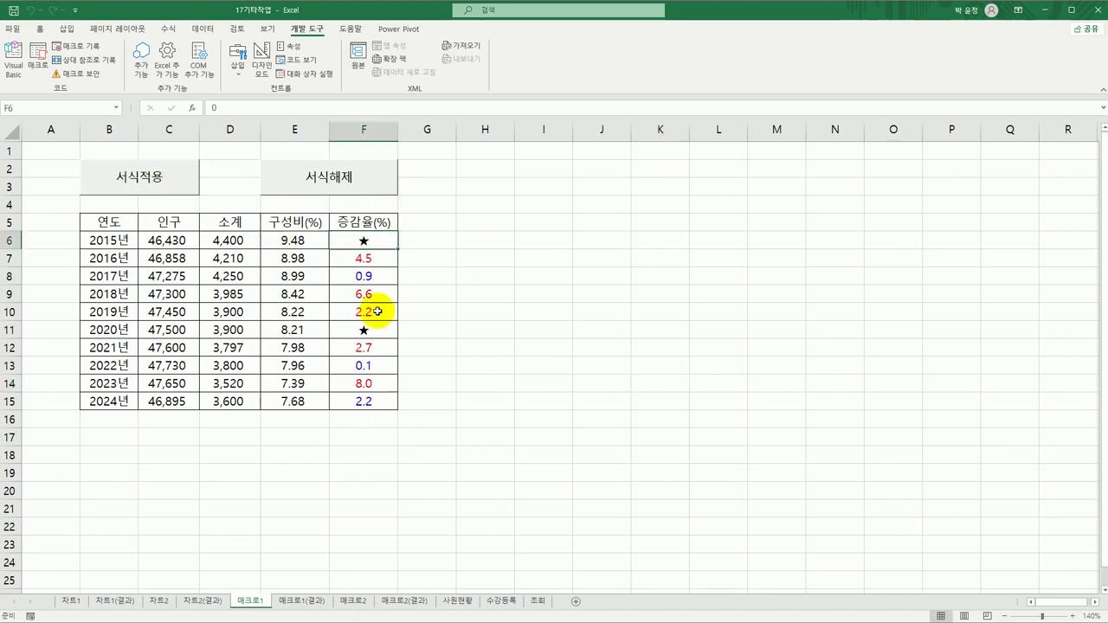
# Test the 서식해제 macro and the 서식적용 macro in turn from their worksheet buttons, comparing with the 매크로1(결과) sheet
pyautogui.click(361, 182)
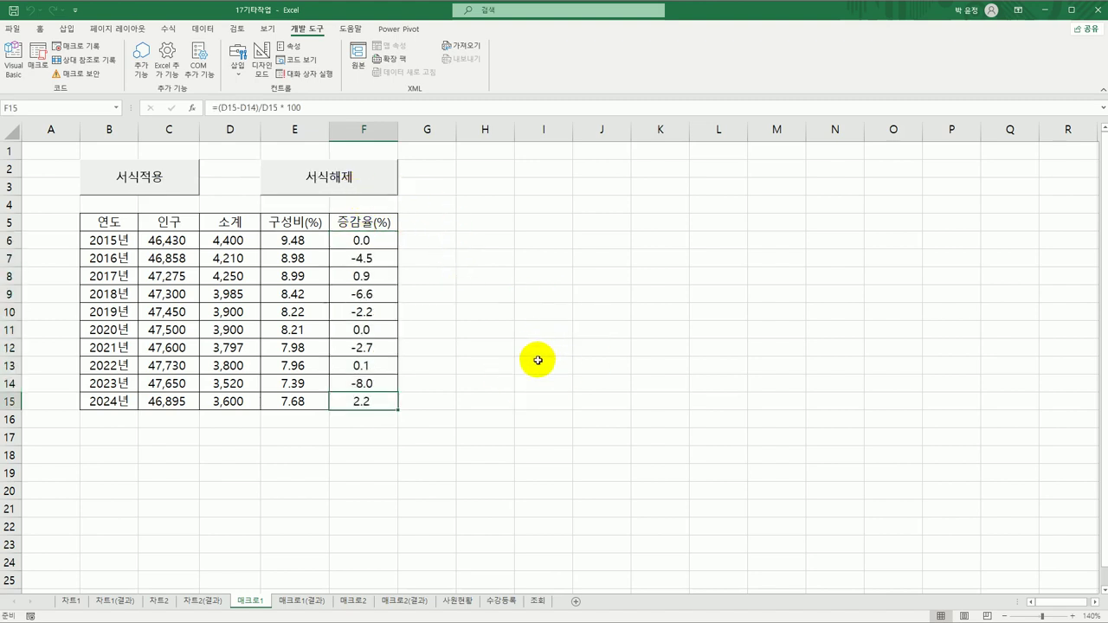
pyautogui.click(538, 360)
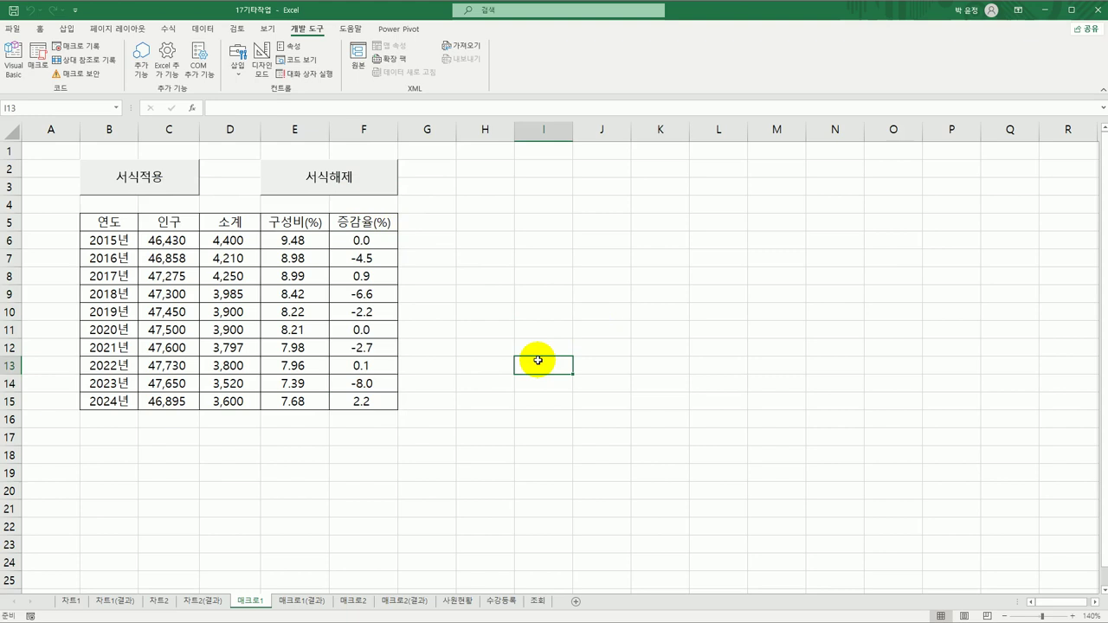
pyautogui.click(310, 600)
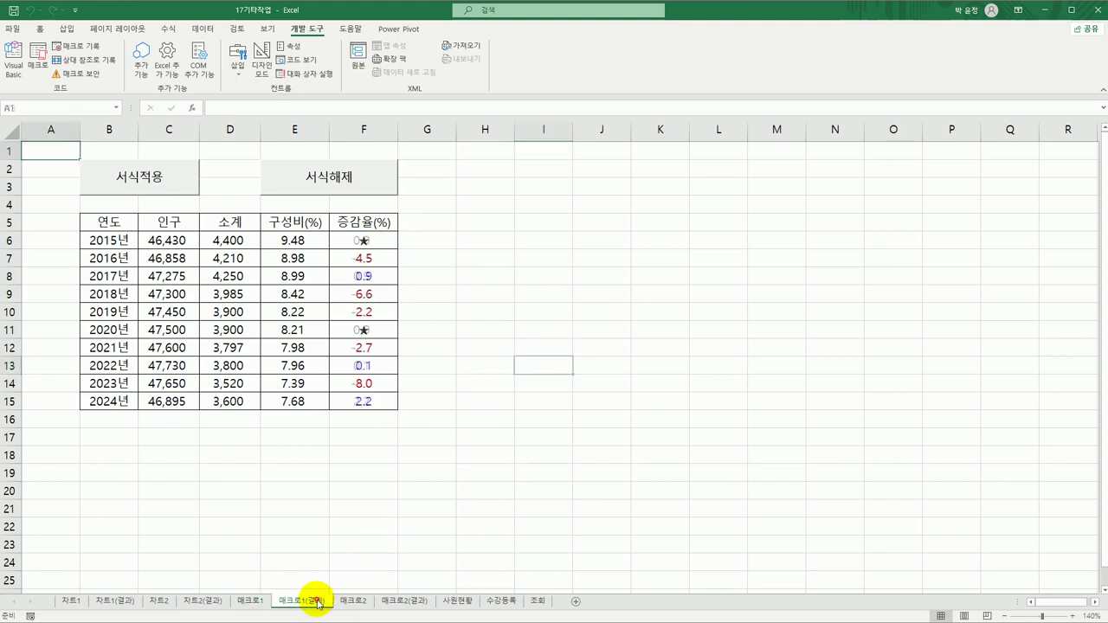
pyautogui.click(264, 600)
pyautogui.click(139, 177)
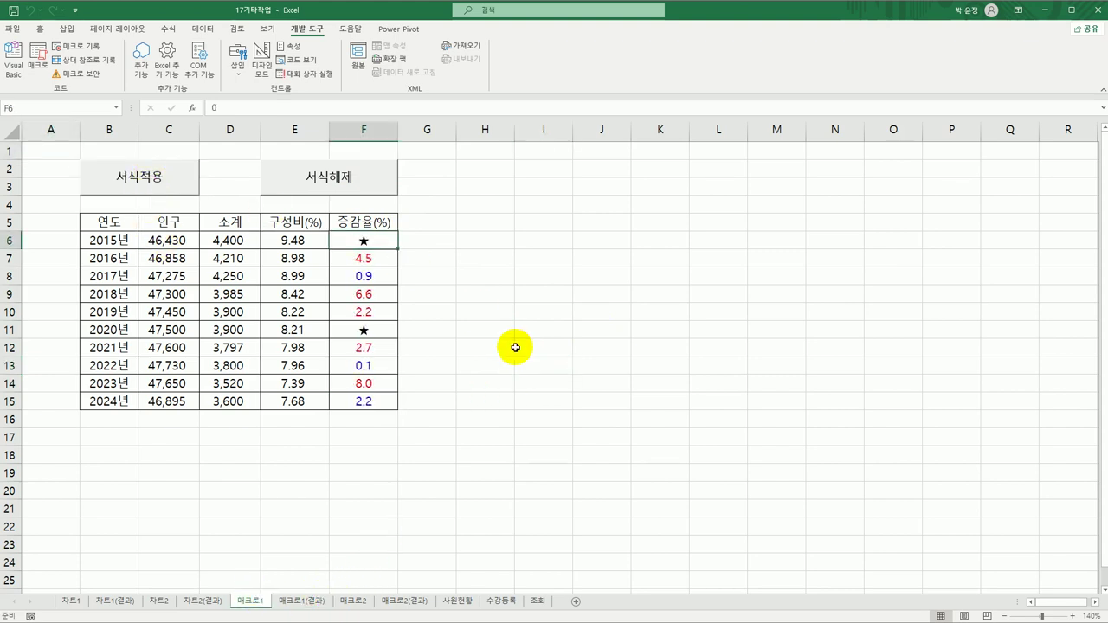
pyautogui.click(515, 347)
pyautogui.click(350, 507)
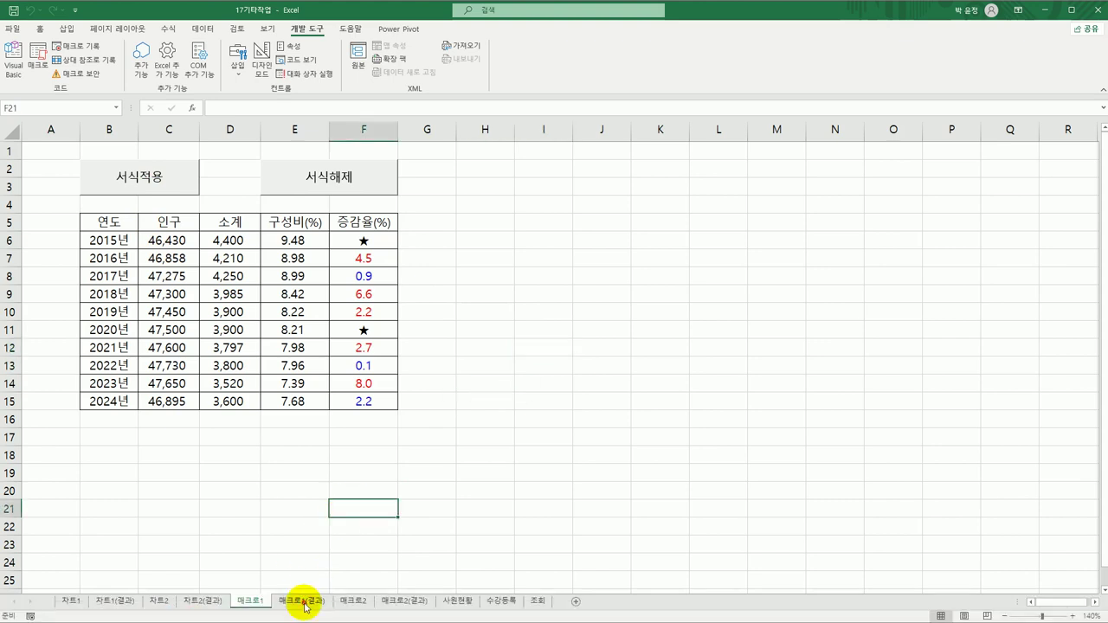
# Switch to the 매크로2 worksheet and select the empty cell I6 outside the table
pyautogui.click(305, 603)
pyautogui.click(363, 603)
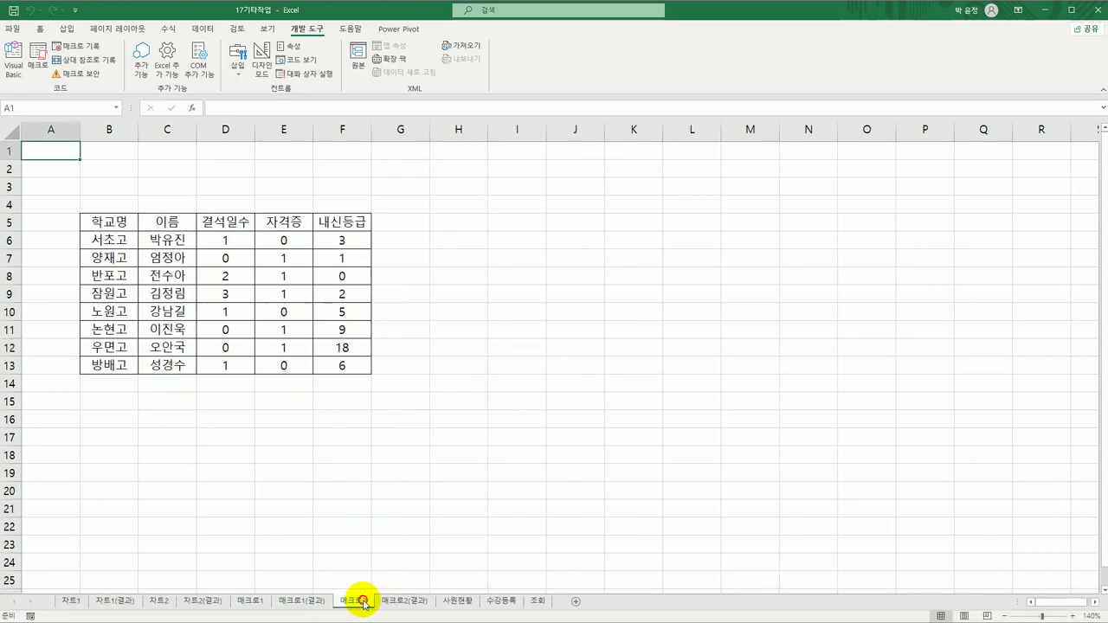
pyautogui.click(527, 396)
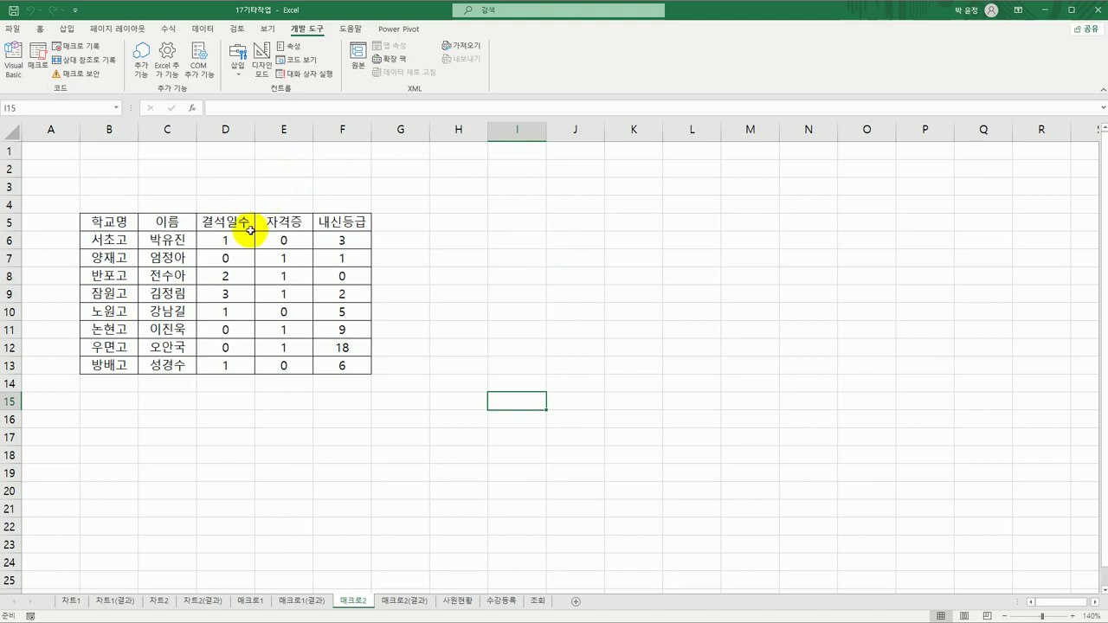
pyautogui.click(511, 246)
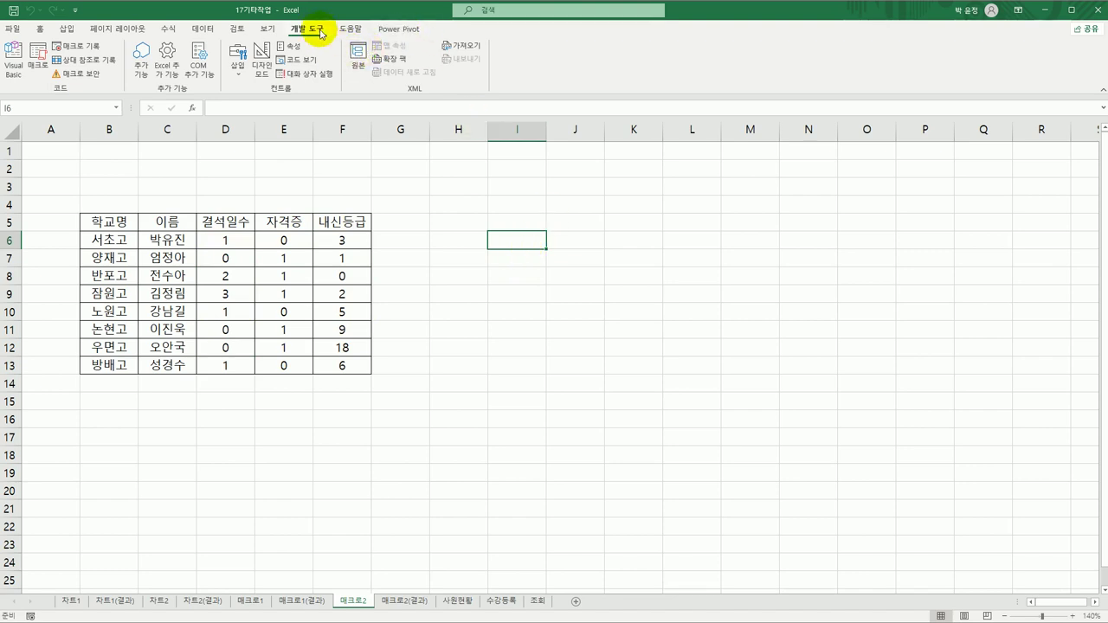
# Draw a form-control button over cells B2:C3
pyautogui.click(236, 69)
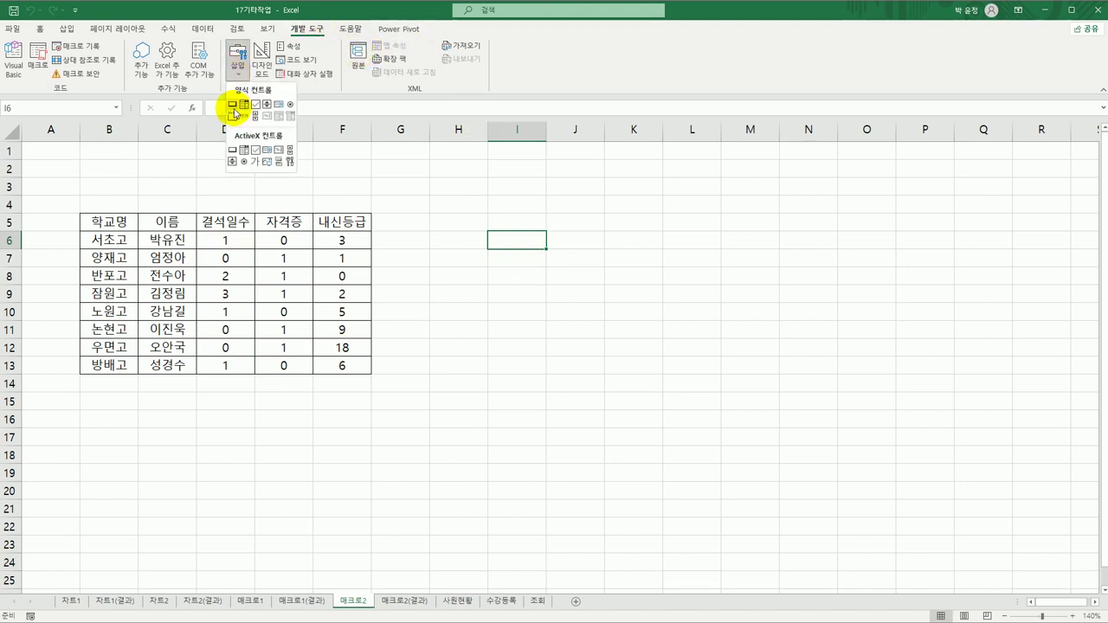
pyautogui.click(233, 105)
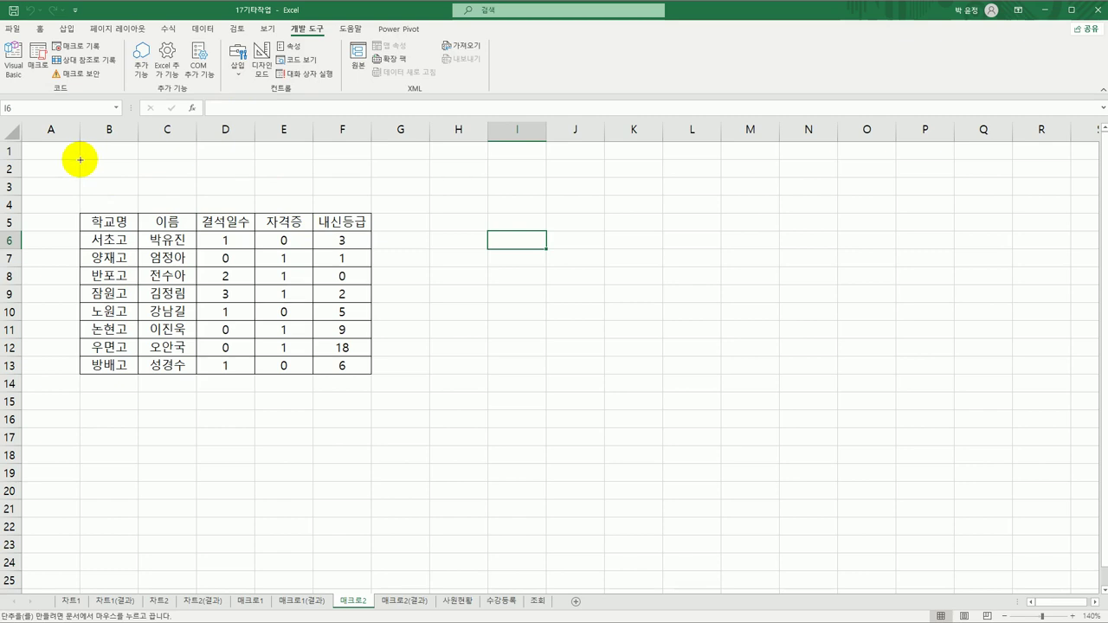
pyautogui.moveTo(78, 159); pyautogui.dragTo(172, 192)
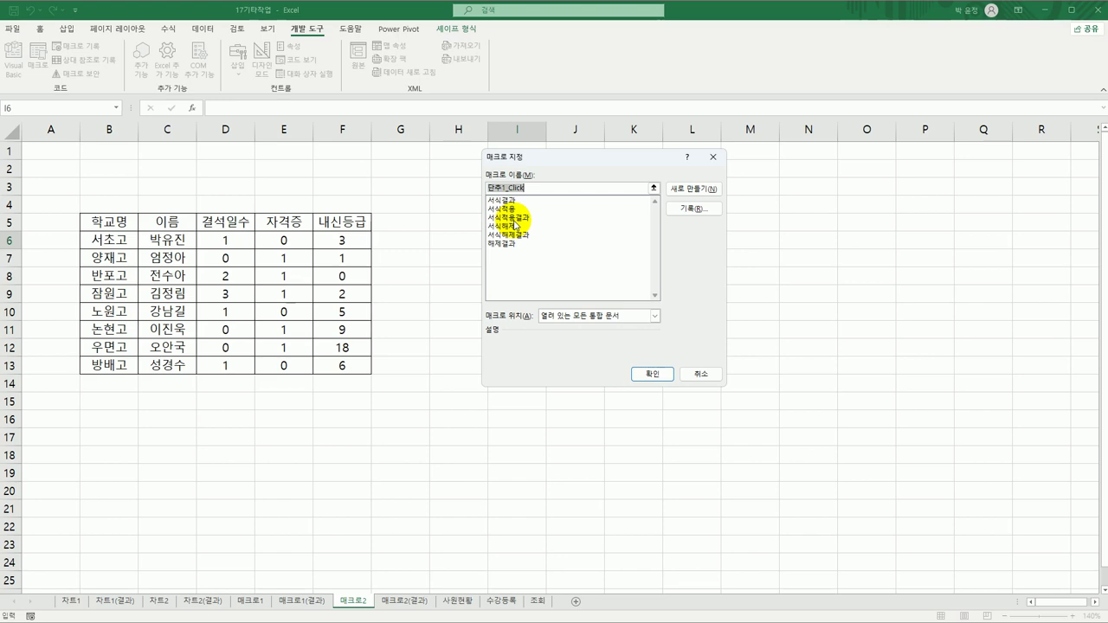
# Name the new button's macro 서식 and start recording it in the current workbook
pyautogui.write('서식')
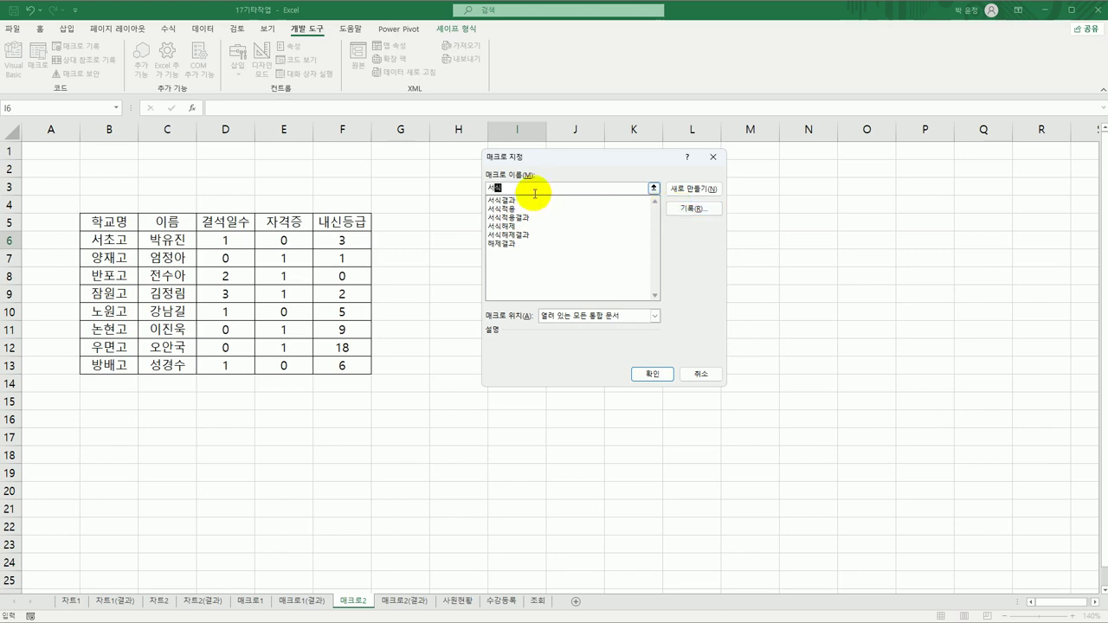
pyautogui.click(495, 185)
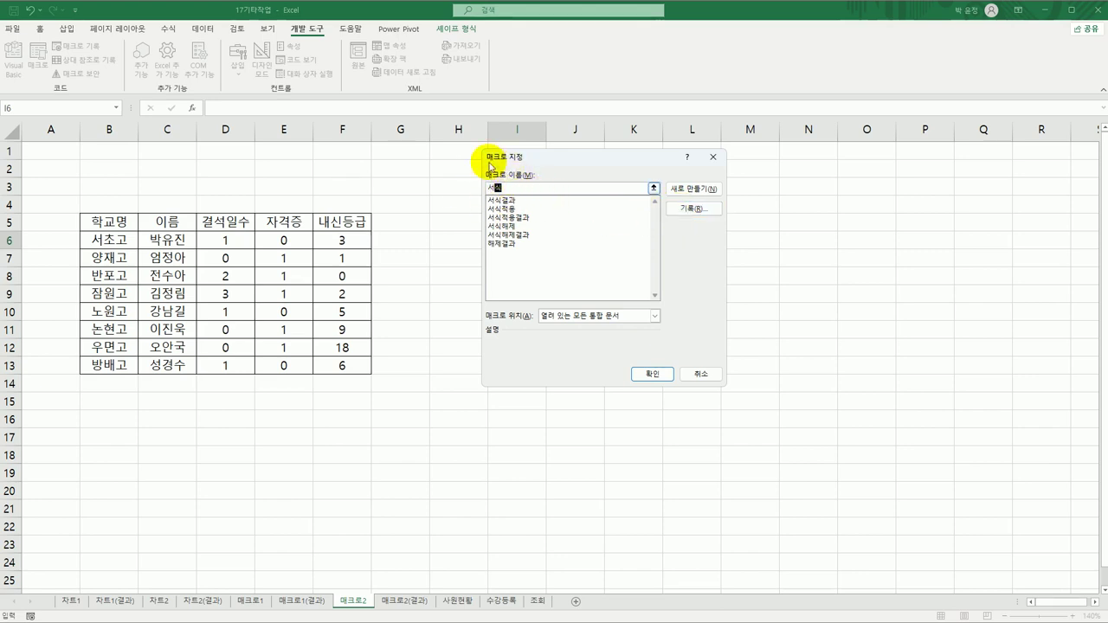
pyautogui.click(692, 209)
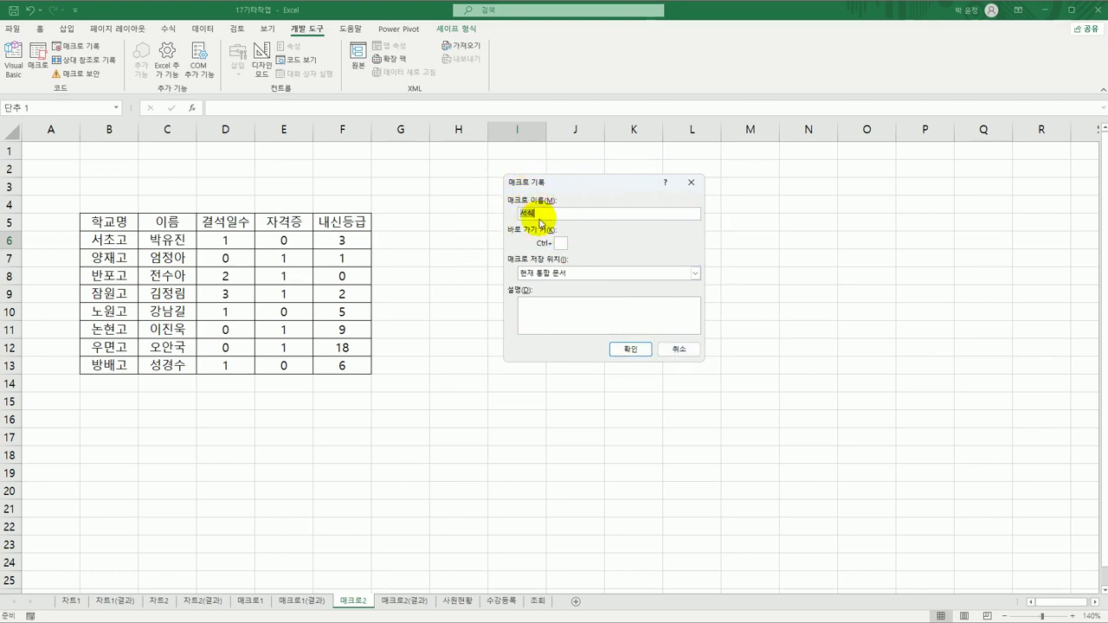
pyautogui.click(630, 349)
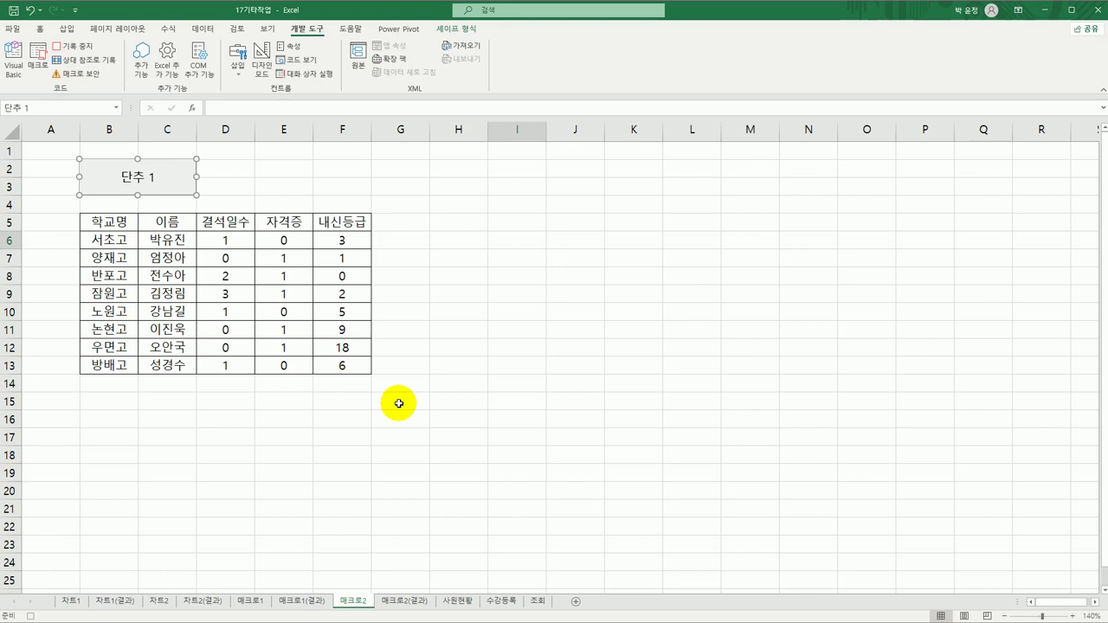
# Select the 자격증 values in E6:E13 and open their cell format settings at the 사용자 지정 number category
pyautogui.moveTo(288, 239); pyautogui.dragTo(295, 364)
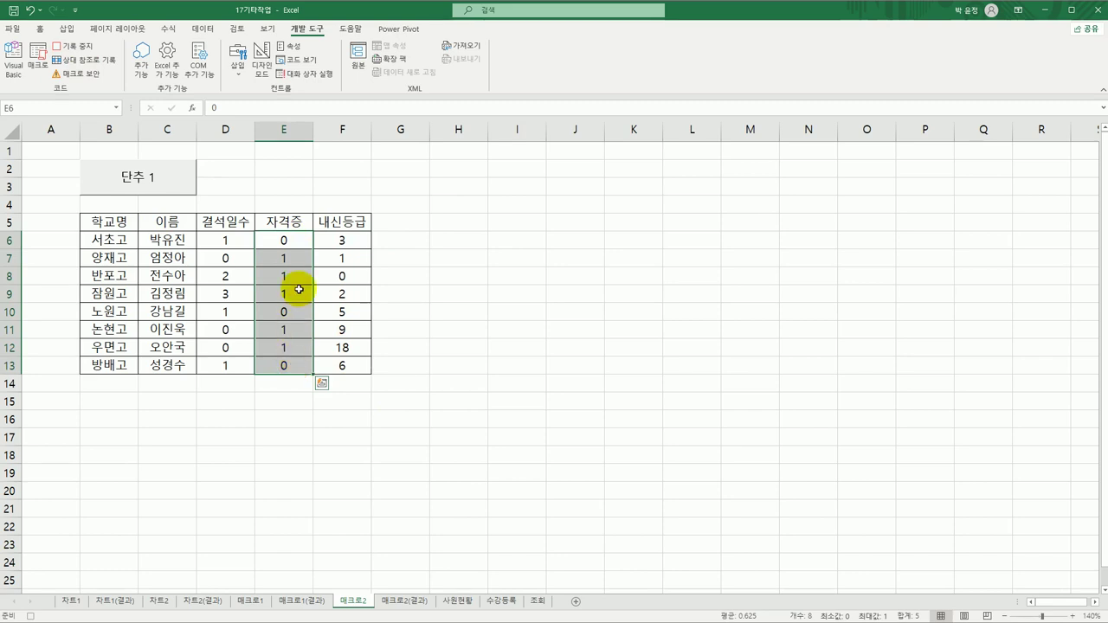
pyautogui.rightClick(291, 239)
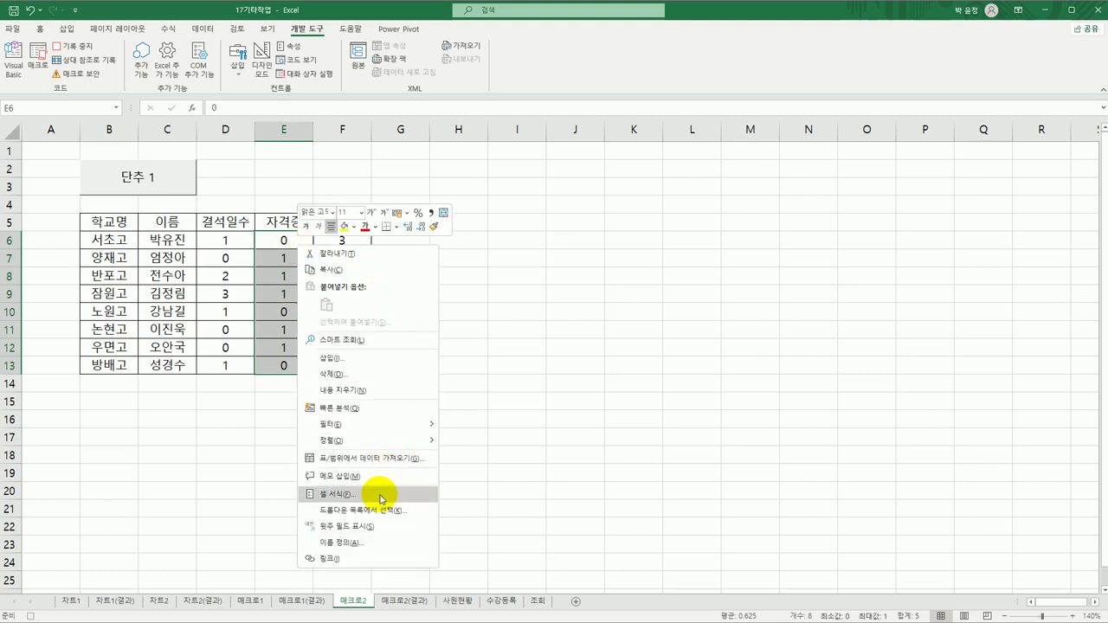
pyautogui.click(372, 493)
pyautogui.moveTo(425, 311); pyautogui.dragTo(524, 122)
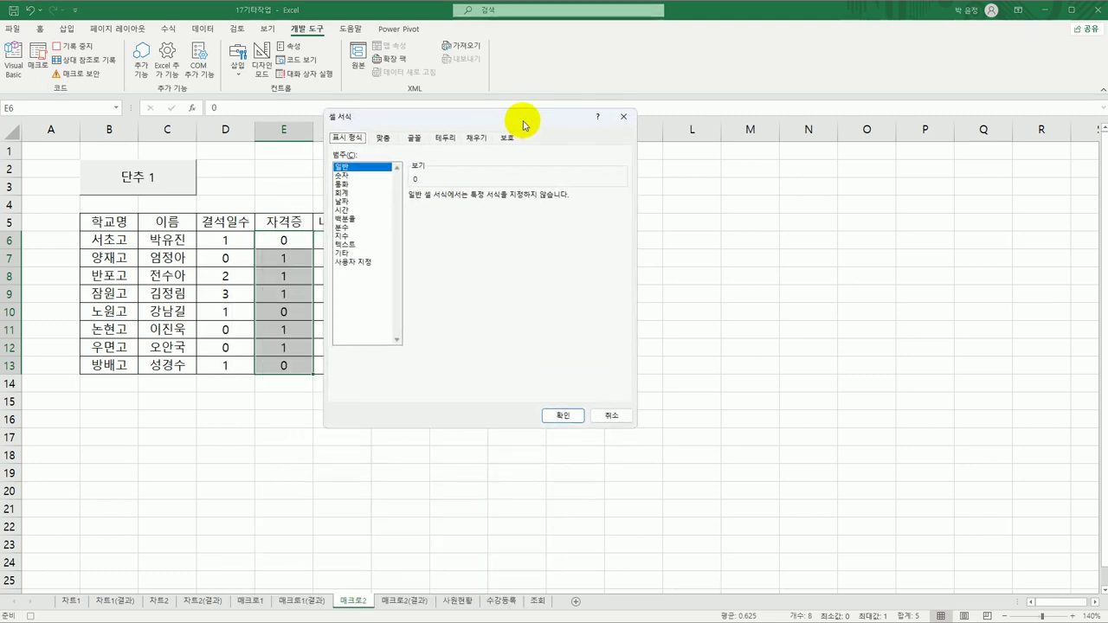
pyautogui.click(364, 261)
# Apply the custom number format [=1]"유";[=0]"무" to E6:E13
pyautogui.doubleClick(444, 205)
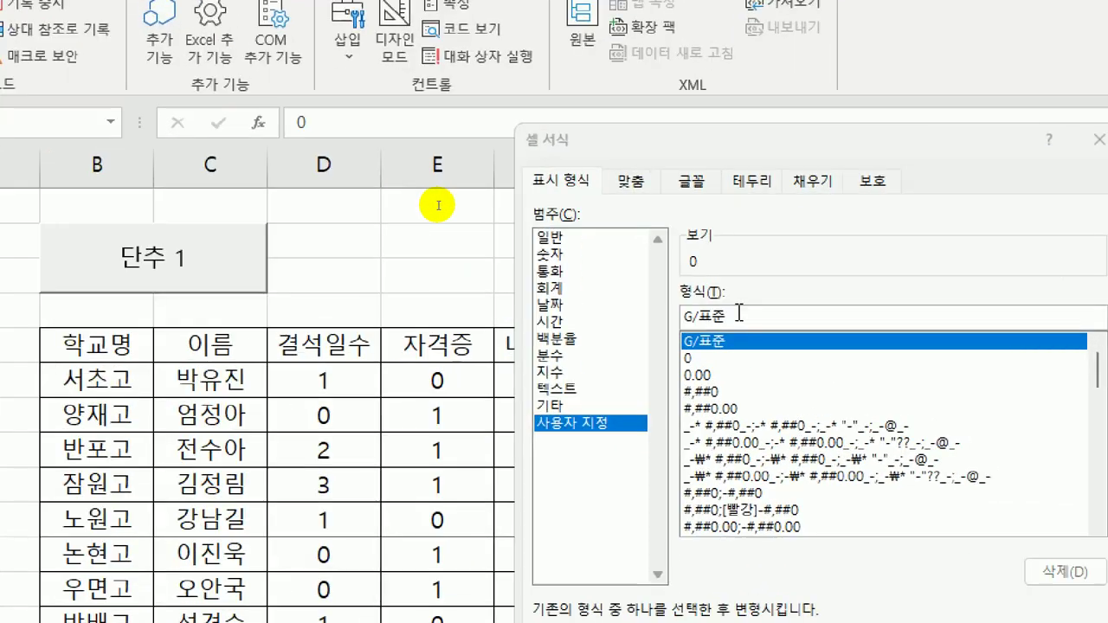
pyautogui.moveTo(594, 137); pyautogui.dragTo(476, 78)
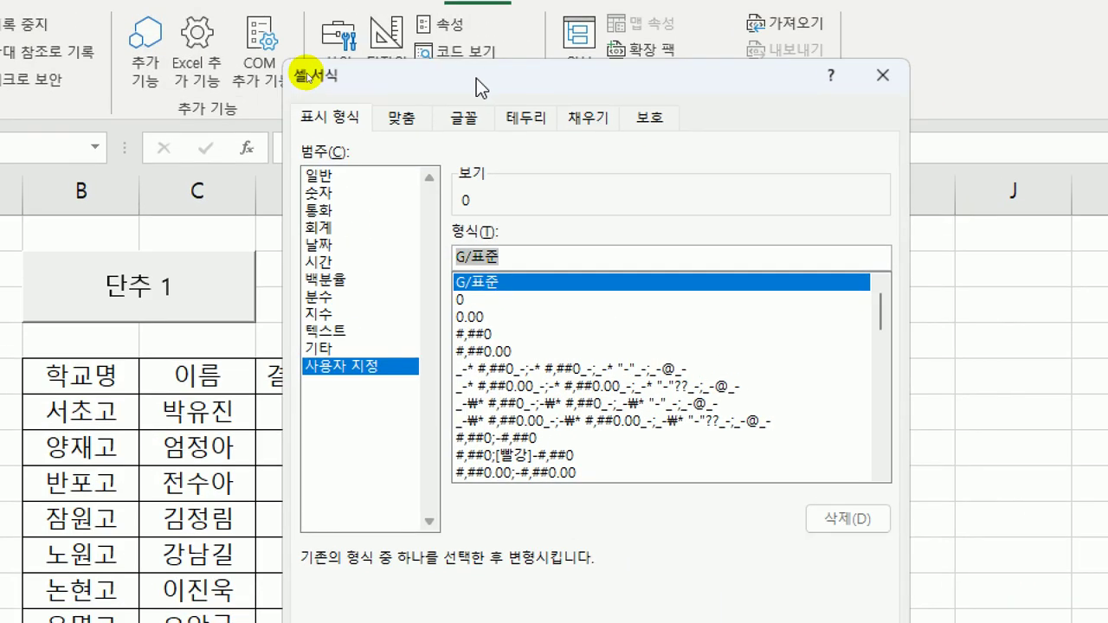
pyautogui.write('[')
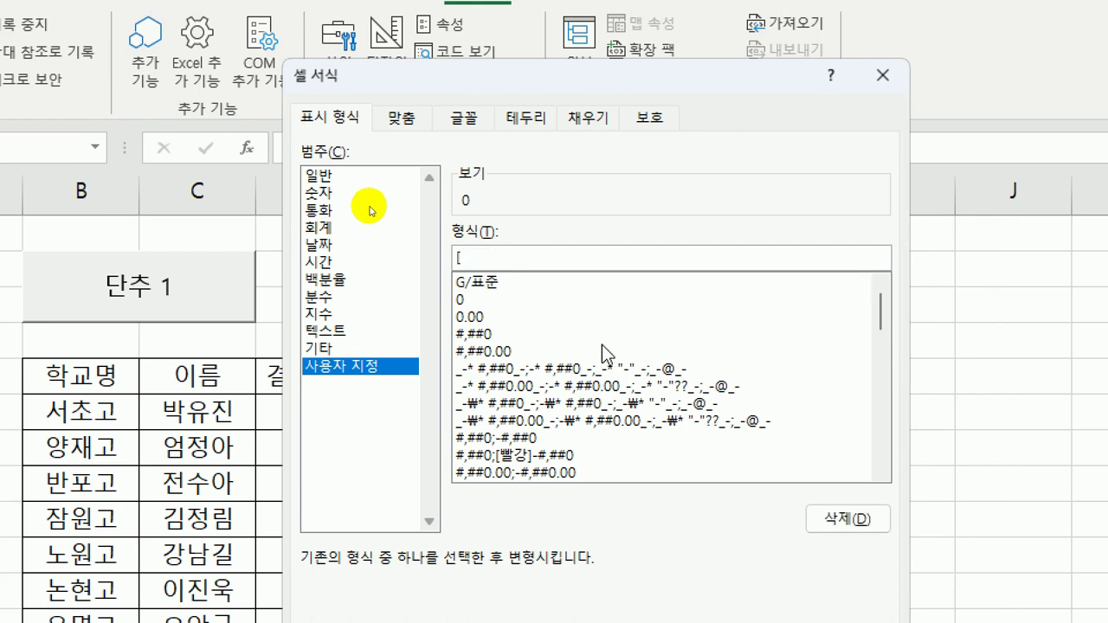
pyautogui.write('=1]')
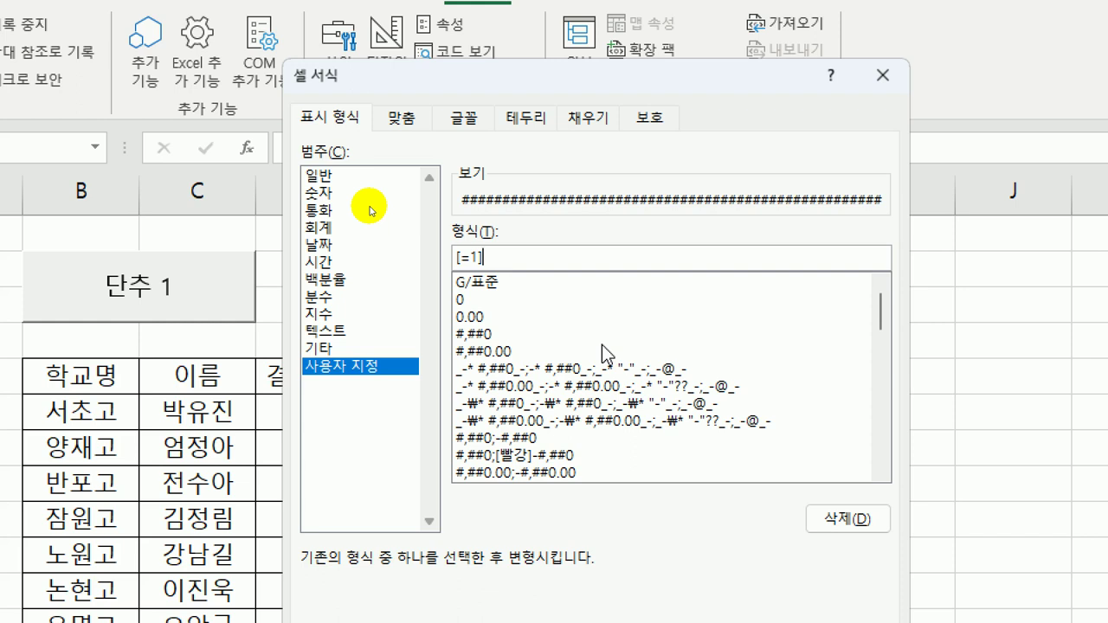
pyautogui.write('"')
pyautogui.write('대')
pyautogui.press('BackSpace')
pyautogui.press('BackSpace')
pyautogui.write('유"')
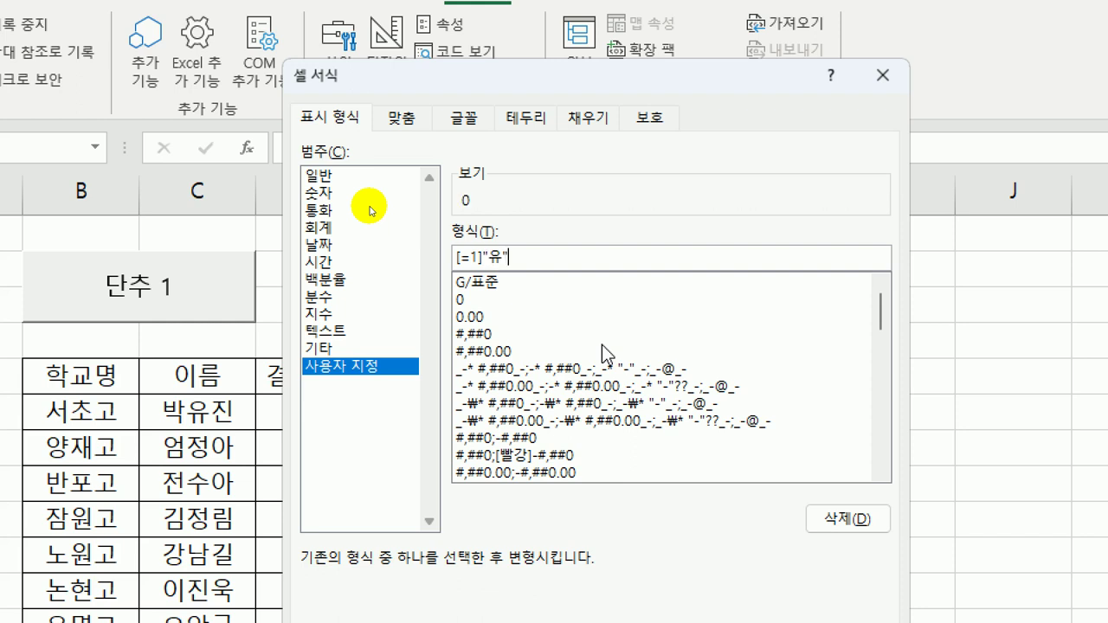
pyautogui.write(';')
pyautogui.write('[=0]"무"')
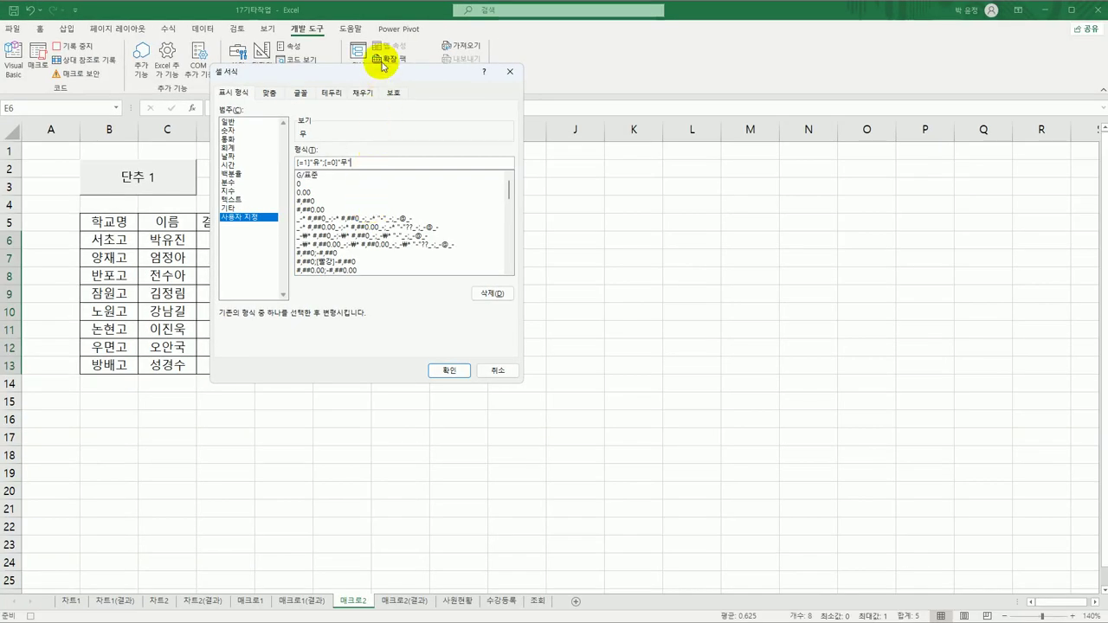
pyautogui.moveTo(387, 77); pyautogui.dragTo(576, 93)
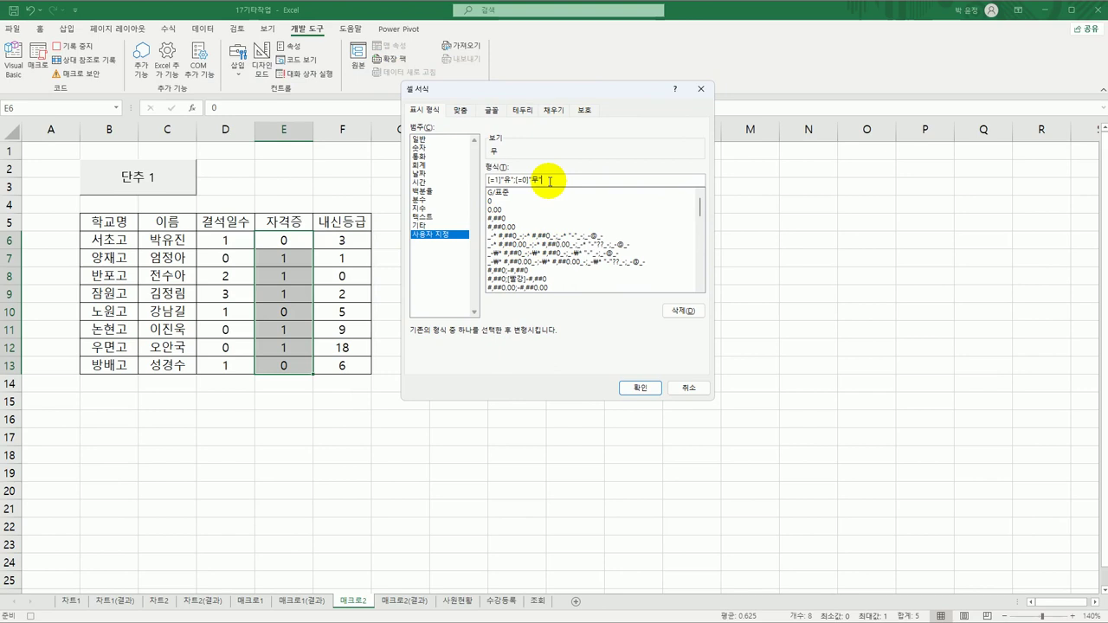
pyautogui.click(639, 387)
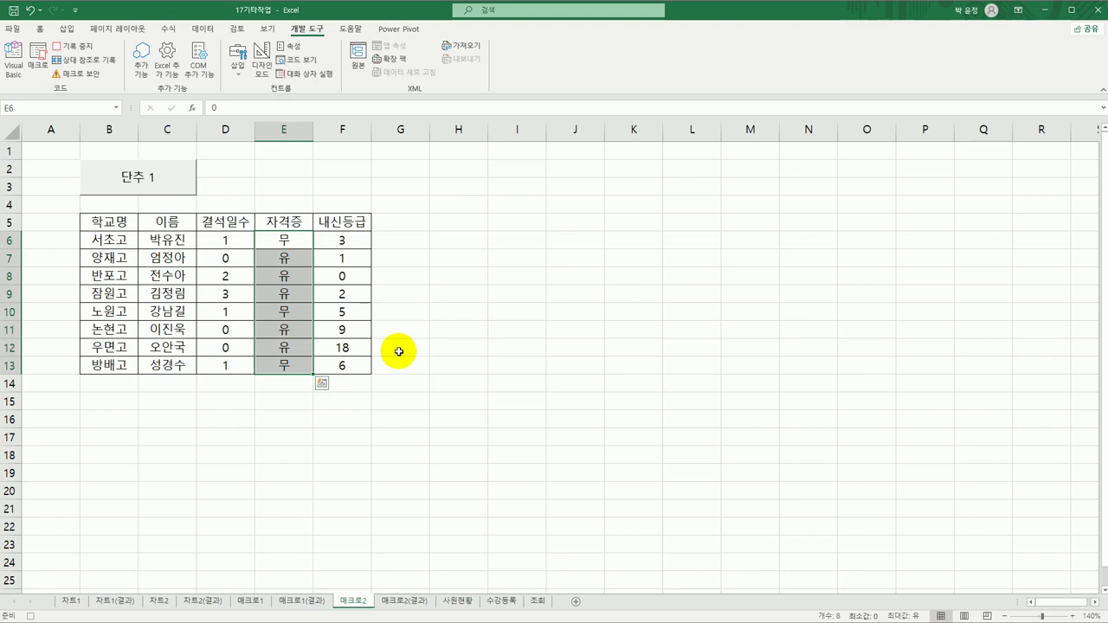
# Reduce the selection to cell E6 and stop recording the 서식 macro
pyautogui.click(290, 240)
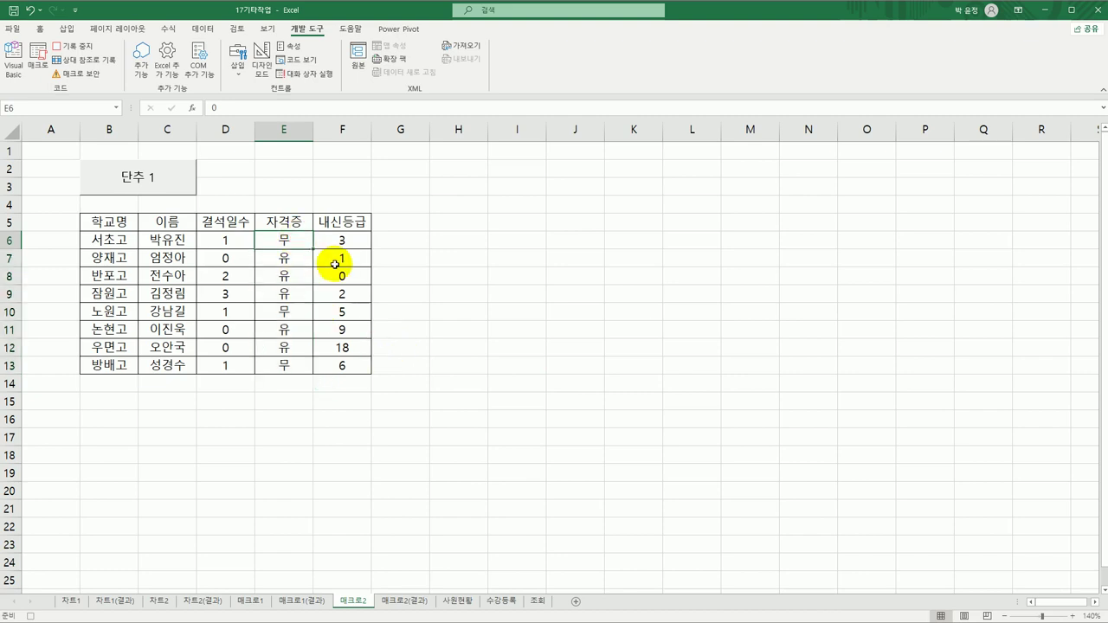
pyautogui.click(74, 46)
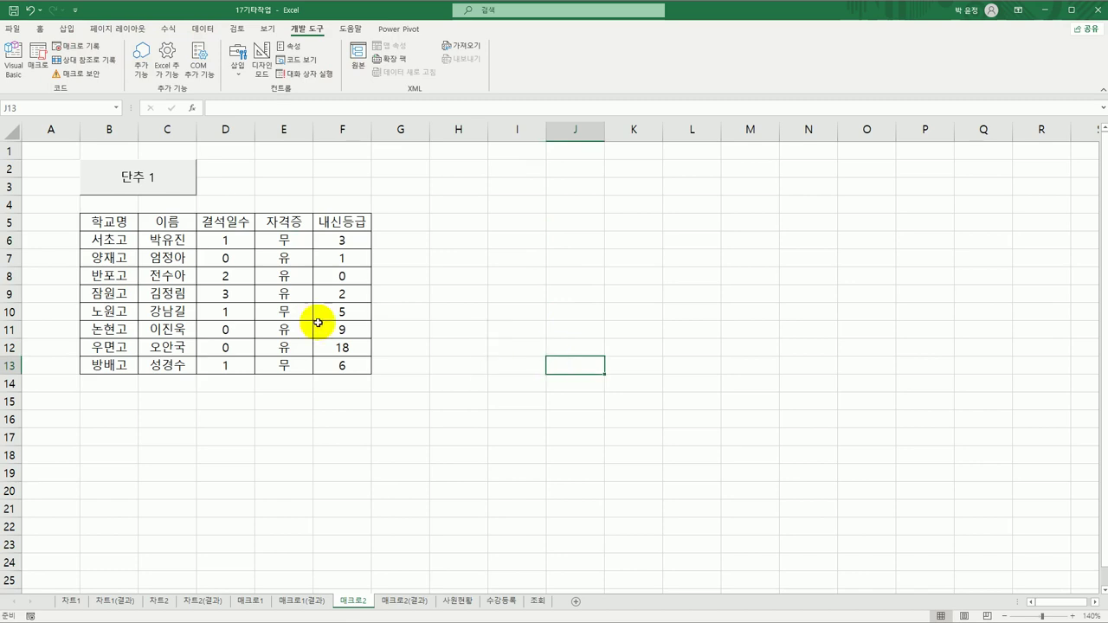
# Set the caption of the button over B2:C3 to 서식
pyautogui.click(132, 176)
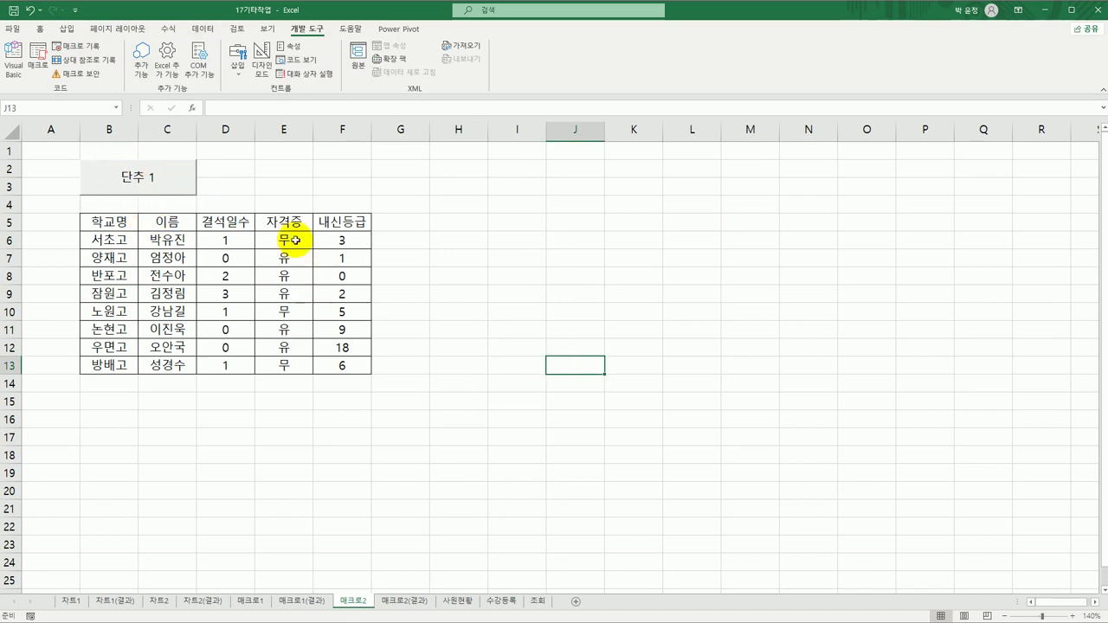
pyautogui.rightClick(142, 186)
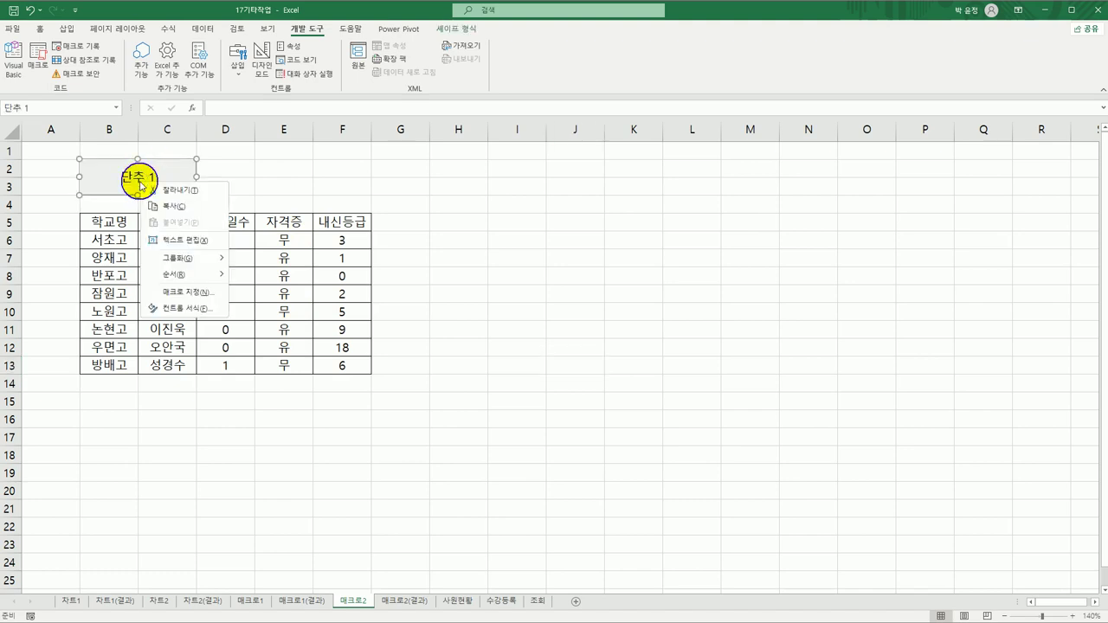
pyautogui.press('Escape')
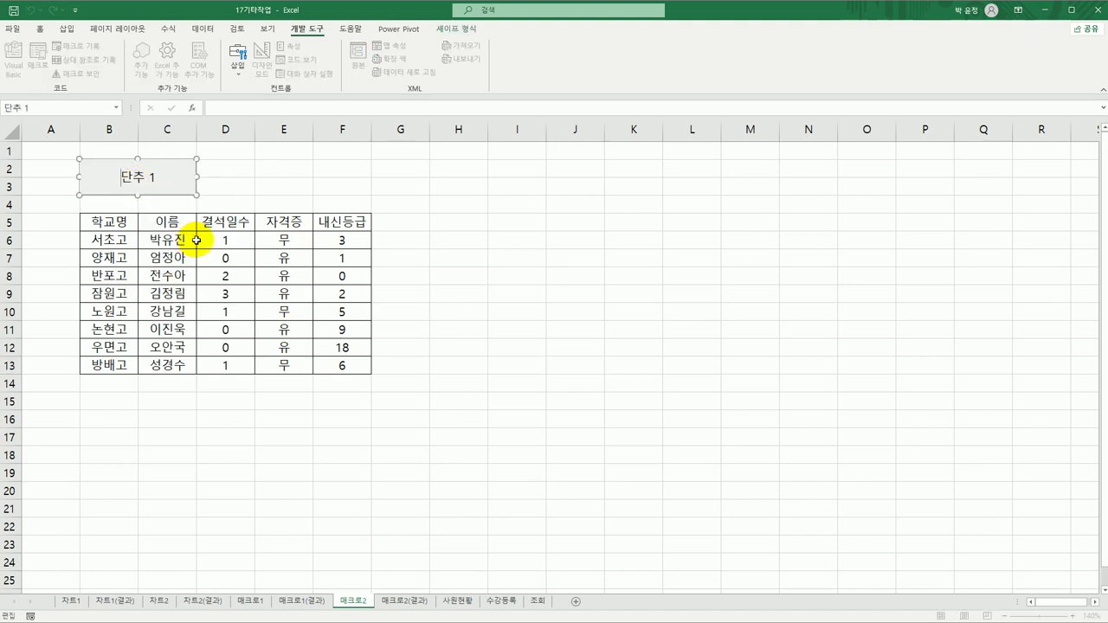
pyautogui.hotkey('ctrl', 'a')
pyautogui.write('서식')
pyautogui.click(458, 331)
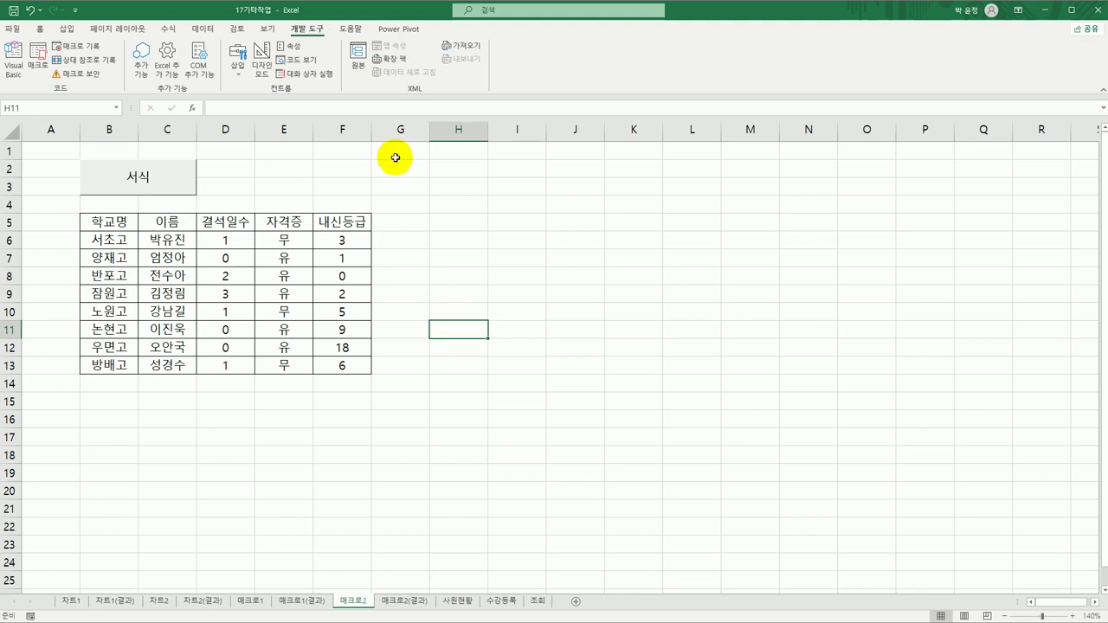
# Draw a second form-control button over cells E2:F3
pyautogui.click(237, 71)
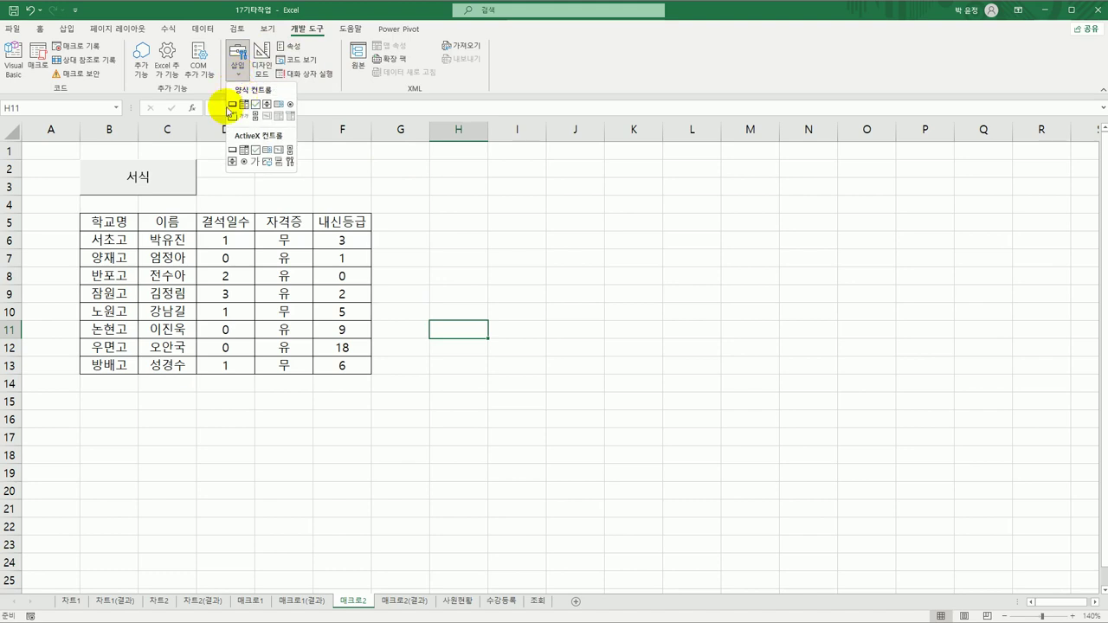
pyautogui.click(234, 105)
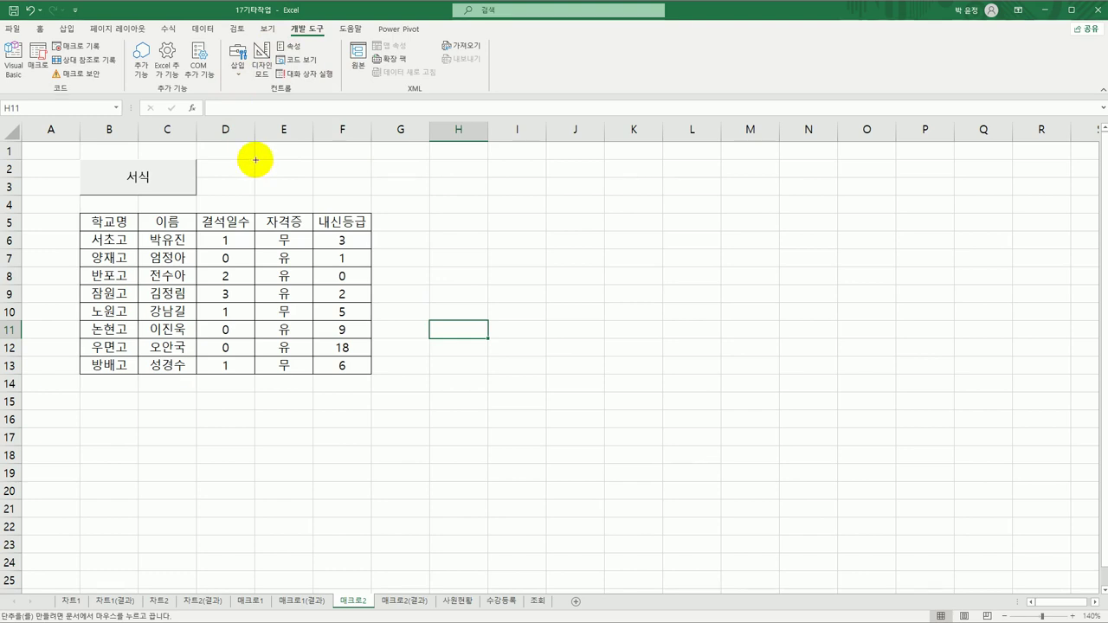
pyautogui.moveTo(255, 159); pyautogui.dragTo(357, 198)
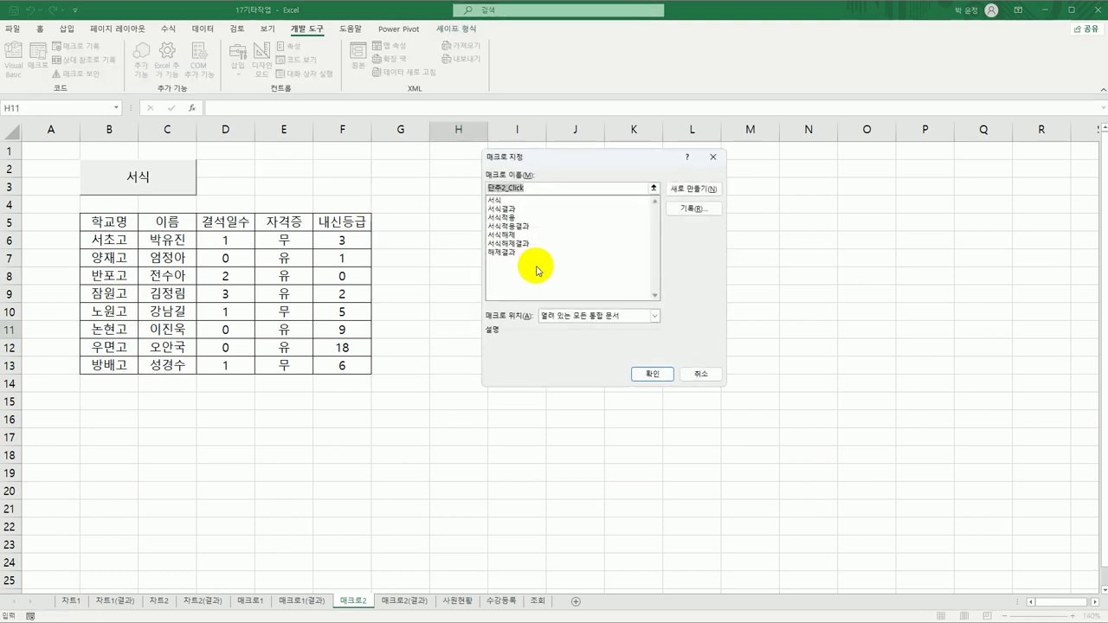
# Name the new button's macro 해제 and start recording it in the current workbook
pyautogui.write('일바')
pyautogui.press('BackSpace')
pyautogui.press('BackSpace')
pyautogui.press('BackSpace')
pyautogui.write('ㅎㅐ제')
pyautogui.click(694, 212)
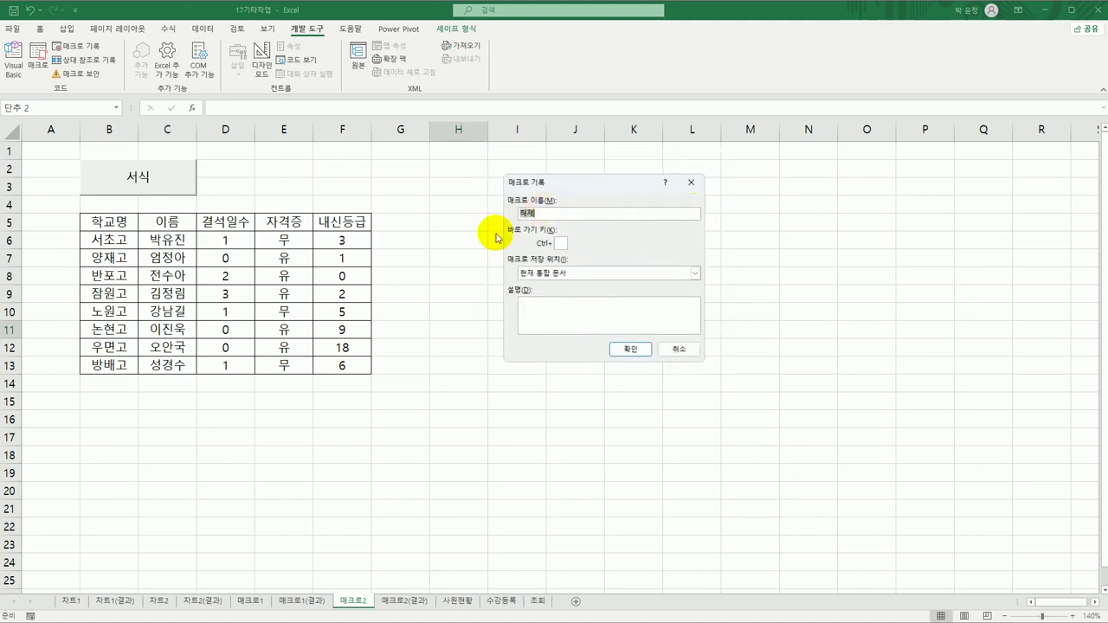
pyautogui.click(629, 349)
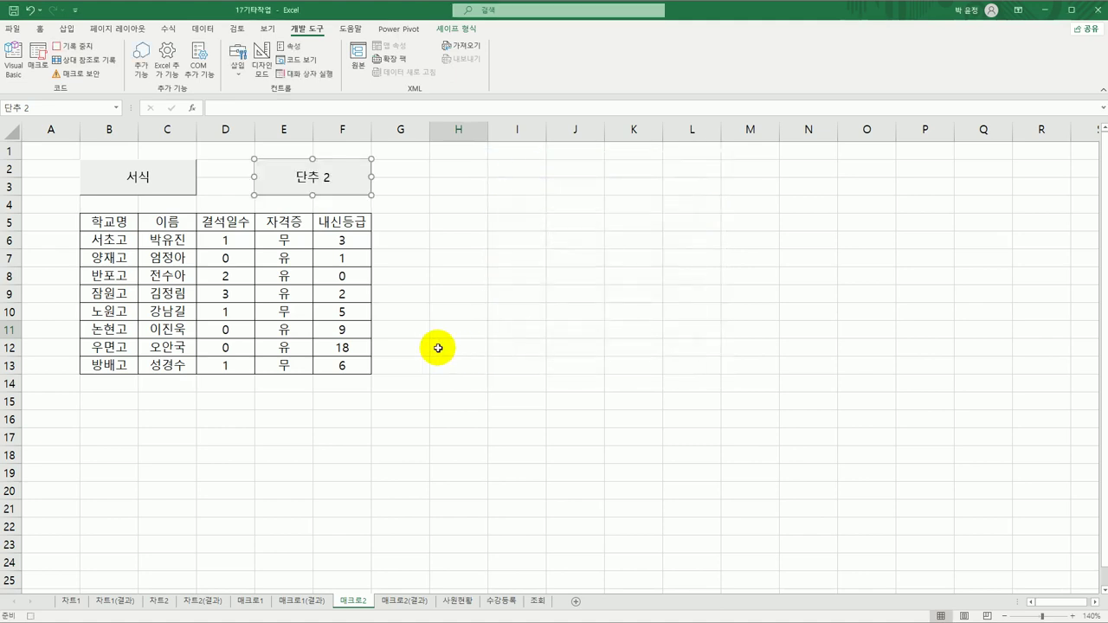
# Reset the number format of E6:E13 to 일반, reduce the selection to E6 and stop recording the 해제 macro
pyautogui.moveTo(283, 239); pyautogui.dragTo(284, 366)
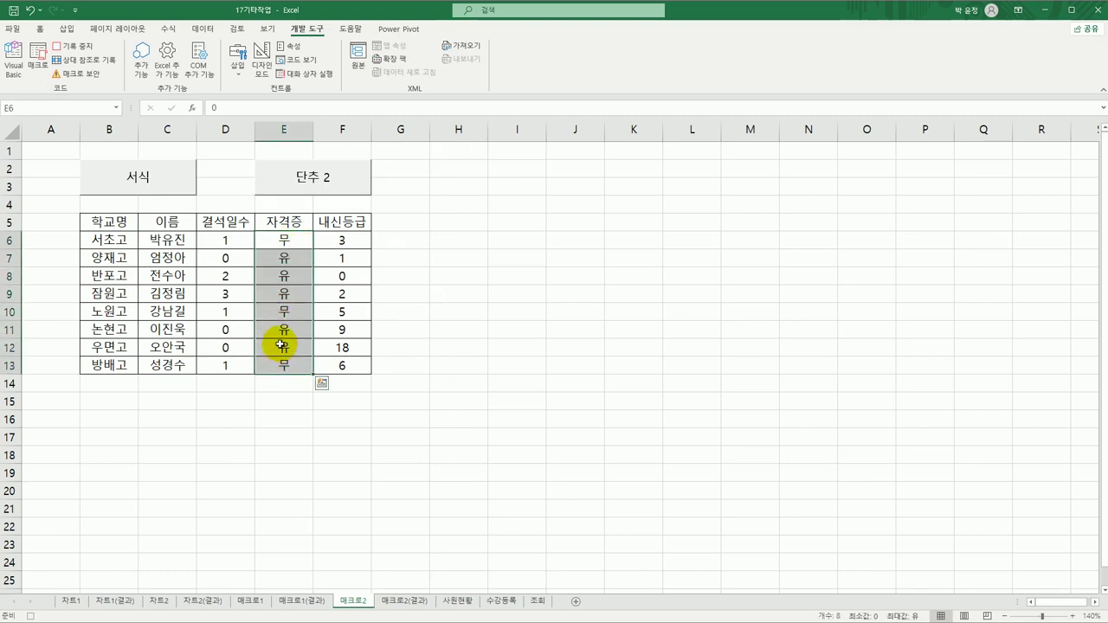
pyautogui.rightClick(289, 238)
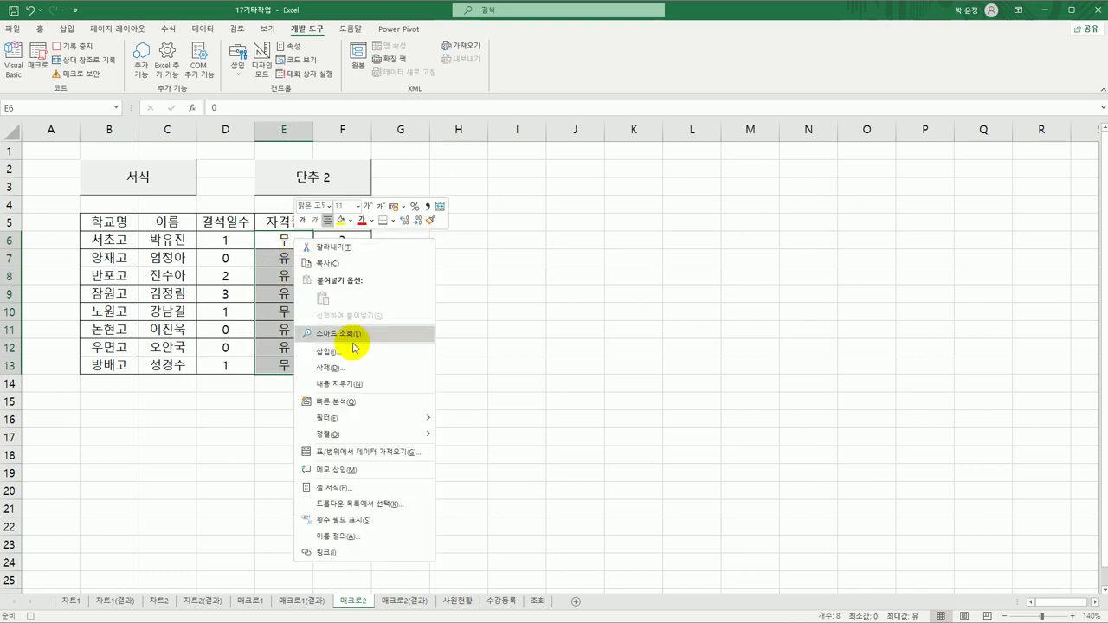
pyautogui.click(349, 485)
pyautogui.moveTo(383, 302); pyautogui.dragTo(597, 94)
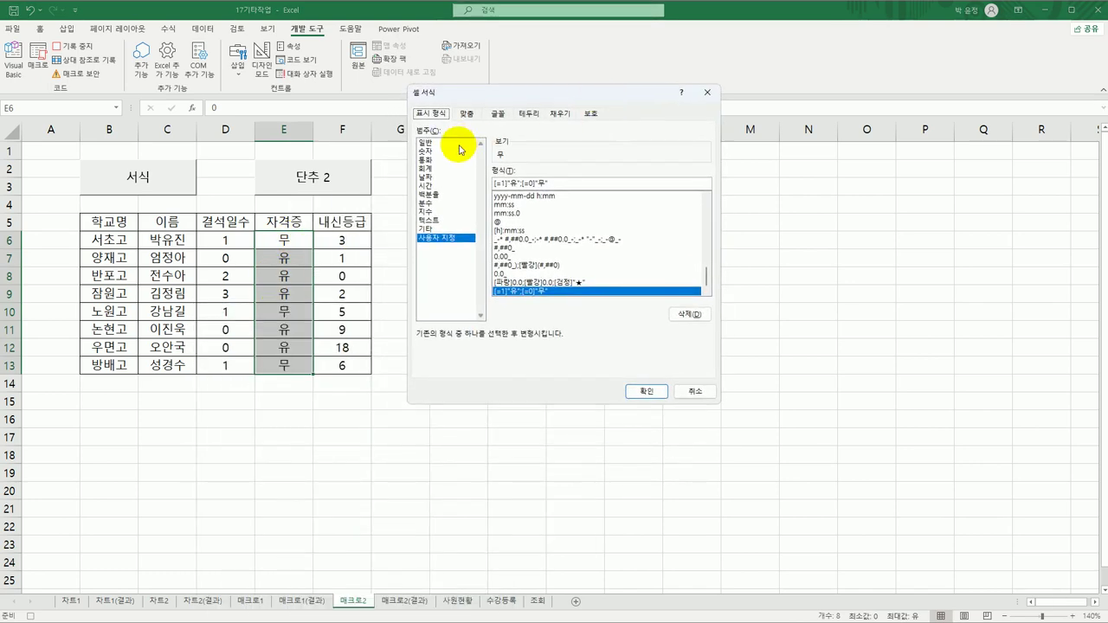
pyautogui.click(458, 142)
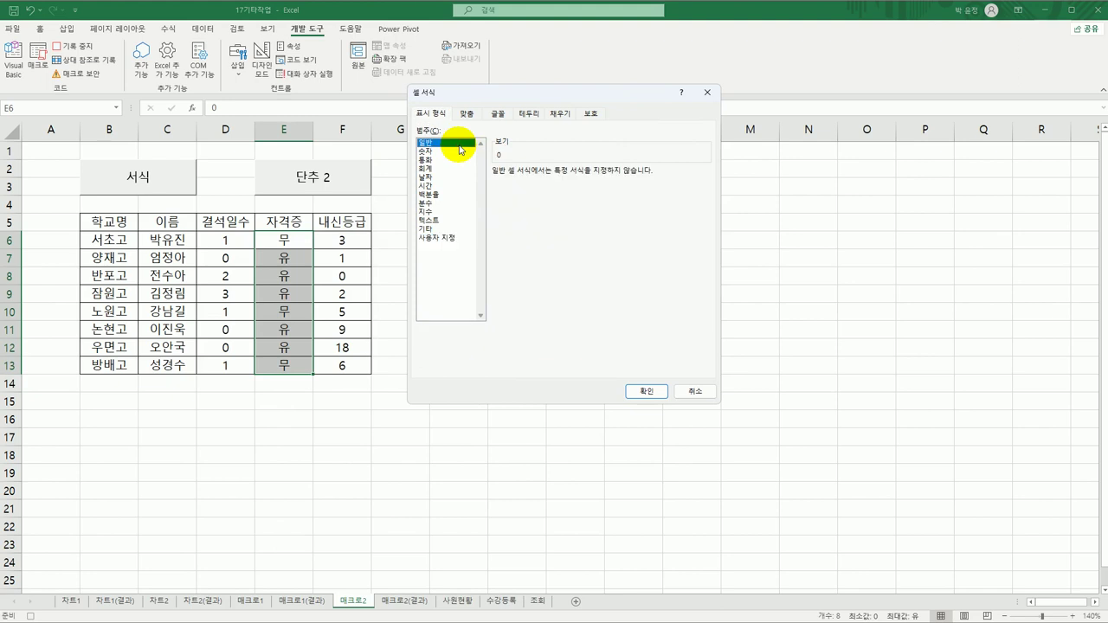
pyautogui.click(638, 392)
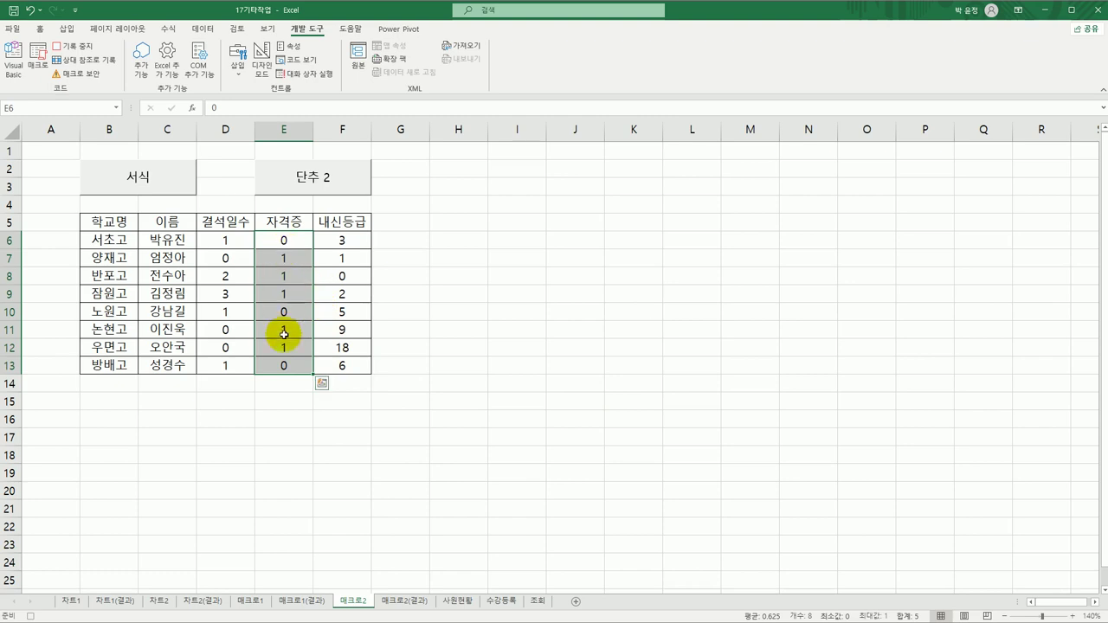
pyautogui.click(303, 241)
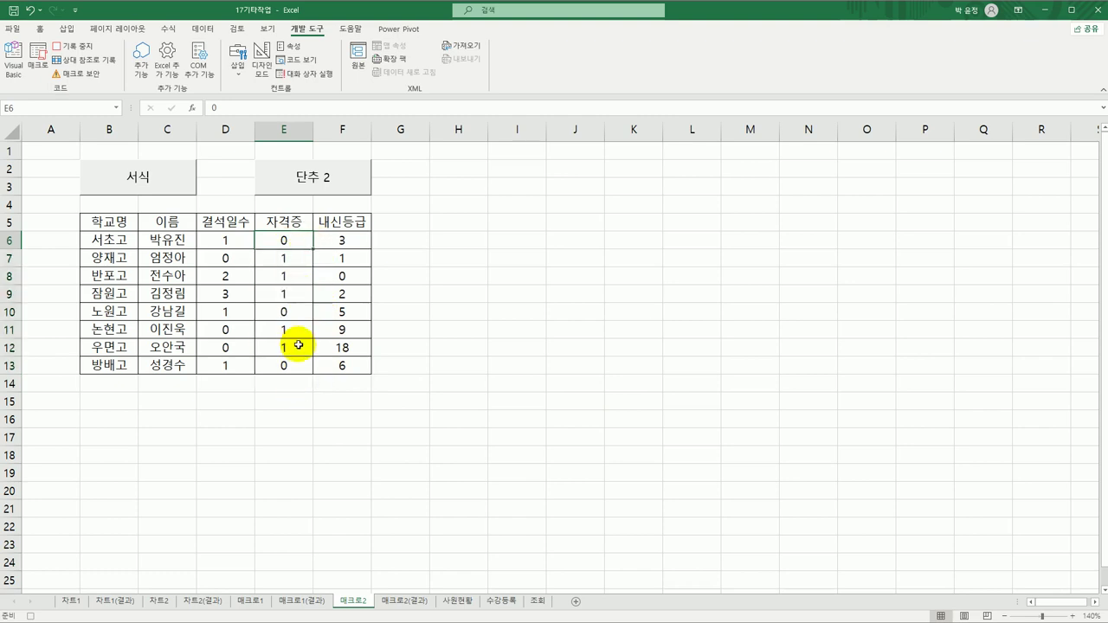
pyautogui.click(69, 50)
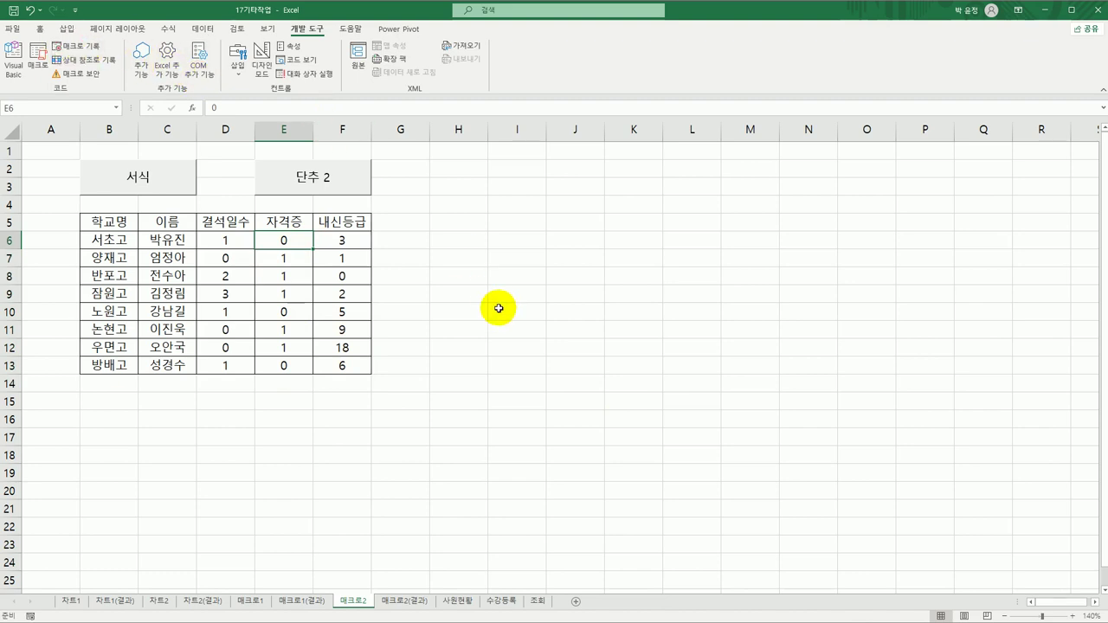
# Set the caption of the button over E2:F3 to 해제
pyautogui.rightClick(314, 182)
pyautogui.click(364, 232)
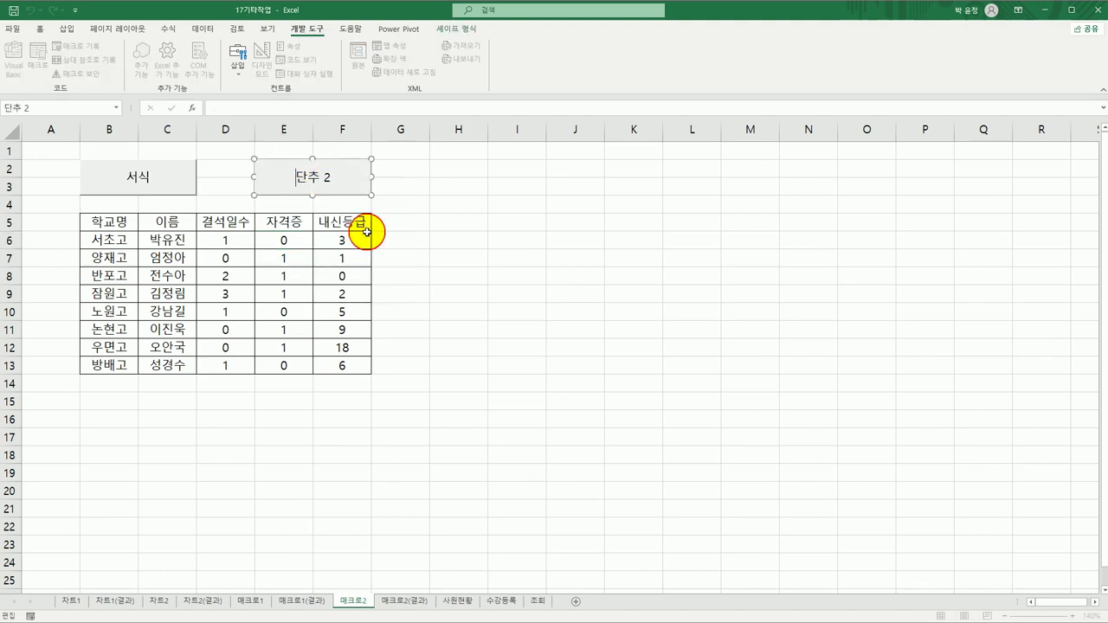
pyautogui.hotkey('ctrl', 'a')
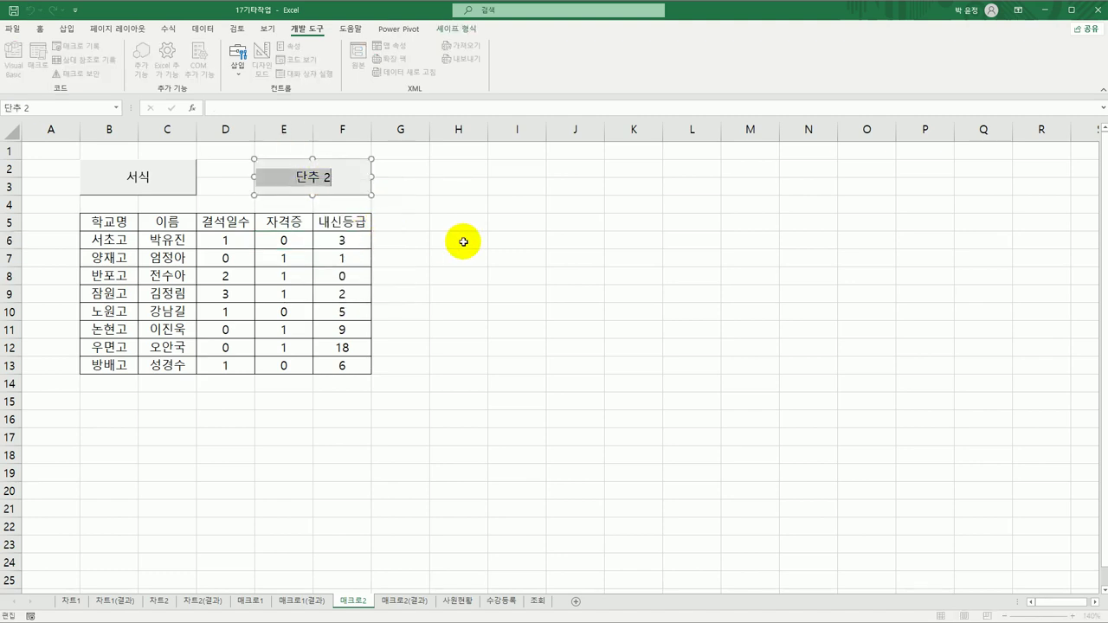
pyautogui.write('해제')
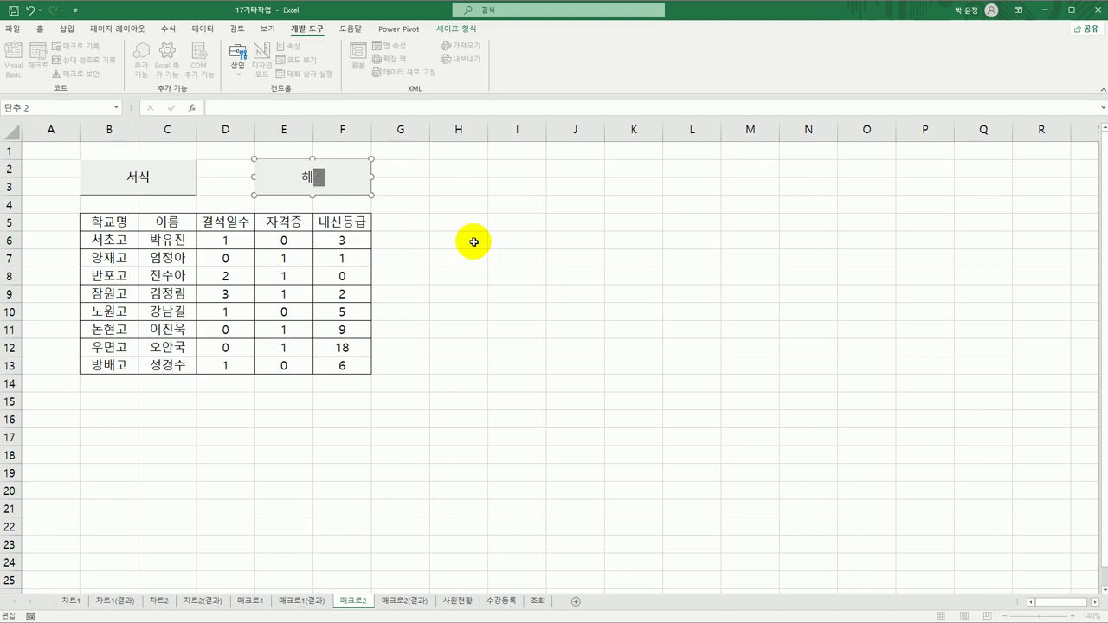
pyautogui.click(474, 242)
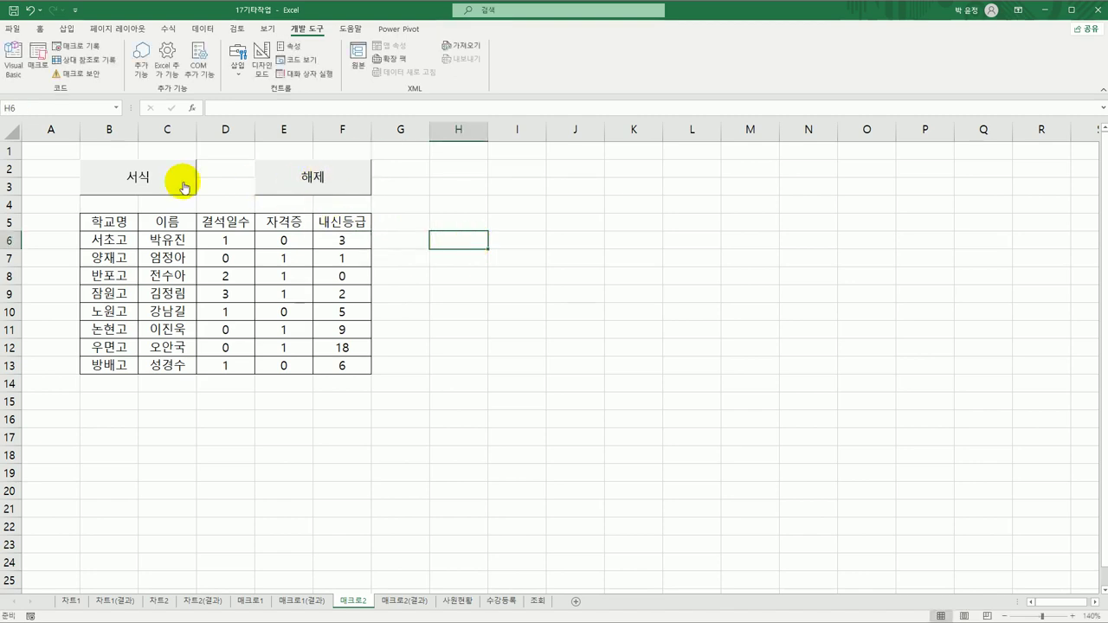
# Test the 서식 and 해제 buttons on the 자격증 column, finishing with the 서식 format applied
pyautogui.click(147, 186)
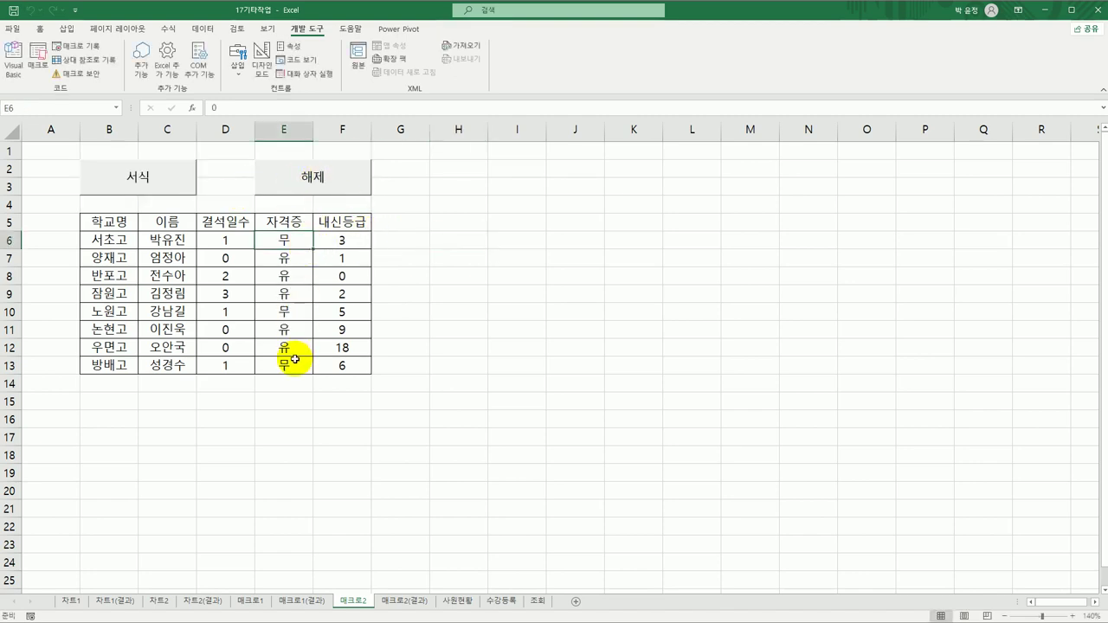
pyautogui.click(322, 186)
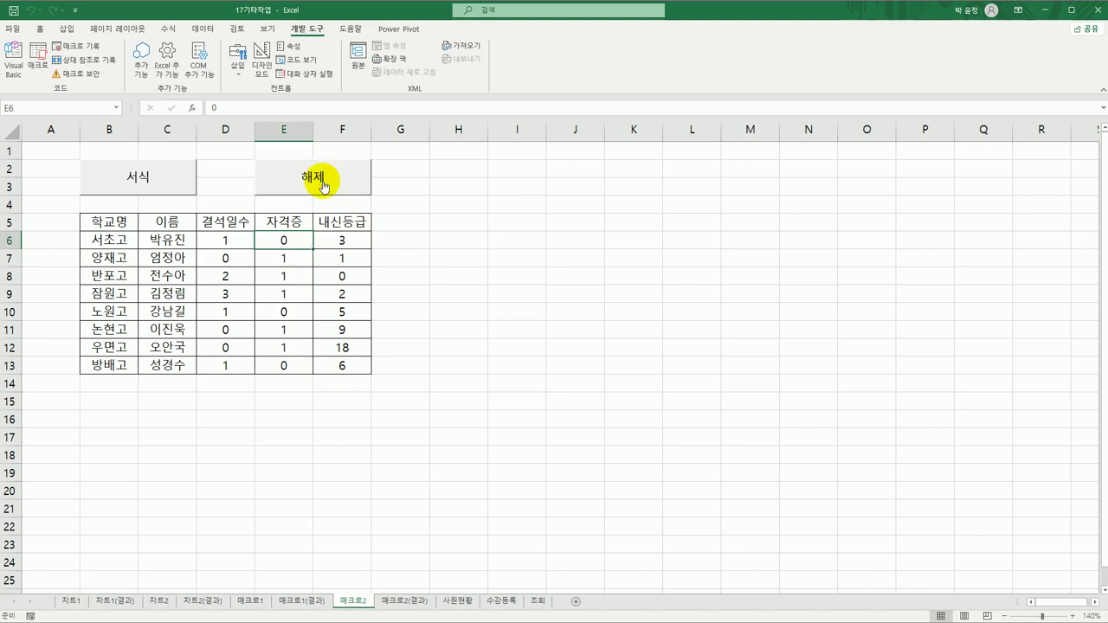
pyautogui.click(191, 184)
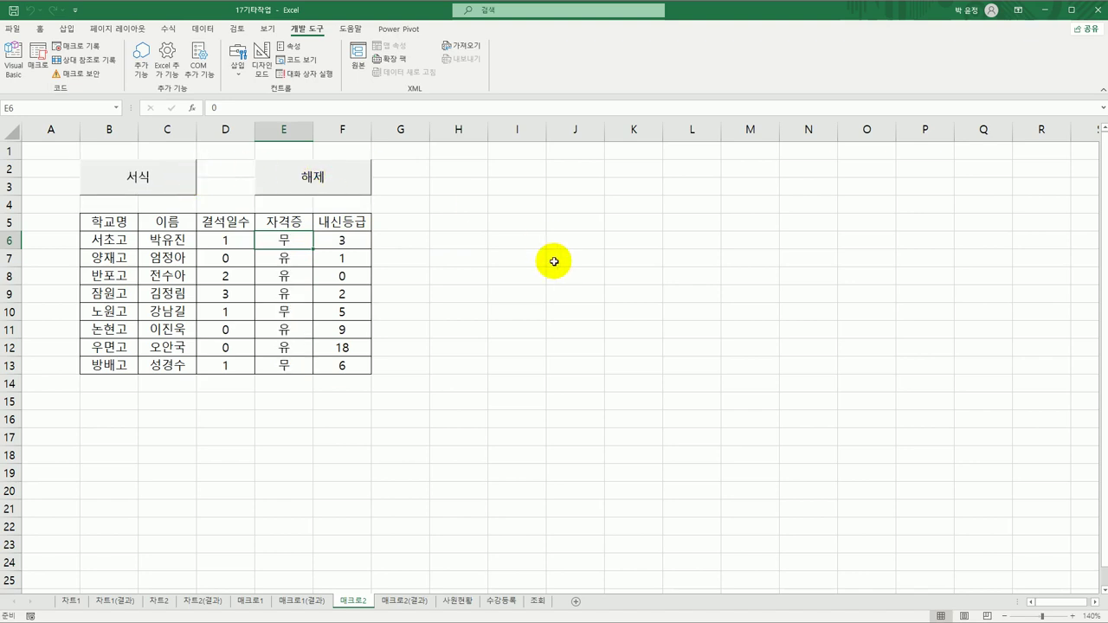
pyautogui.click(554, 260)
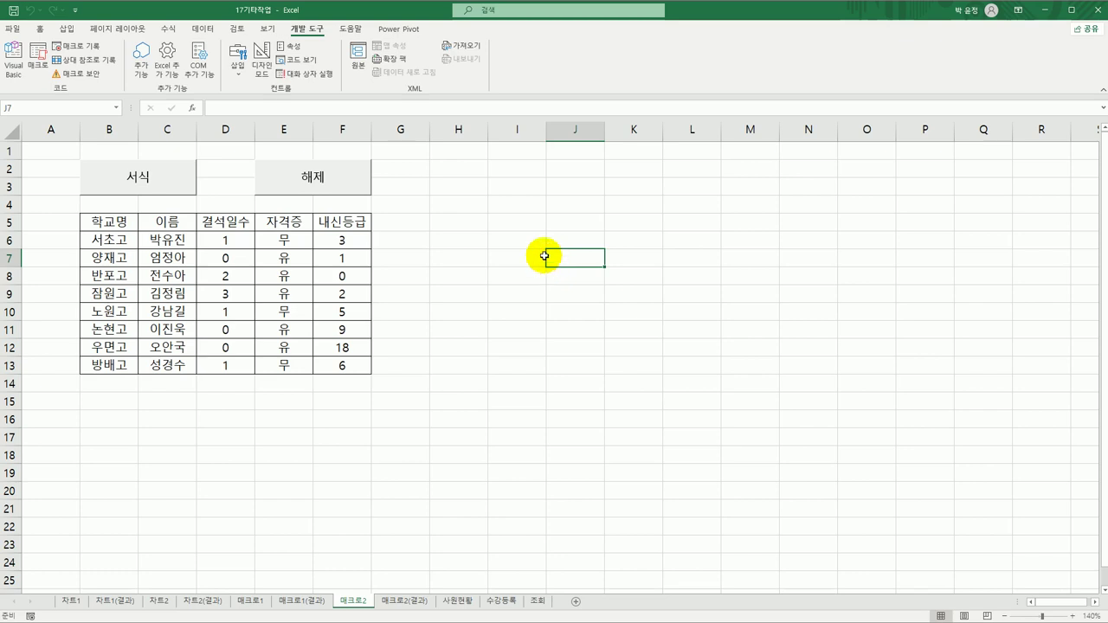
pyautogui.click(535, 239)
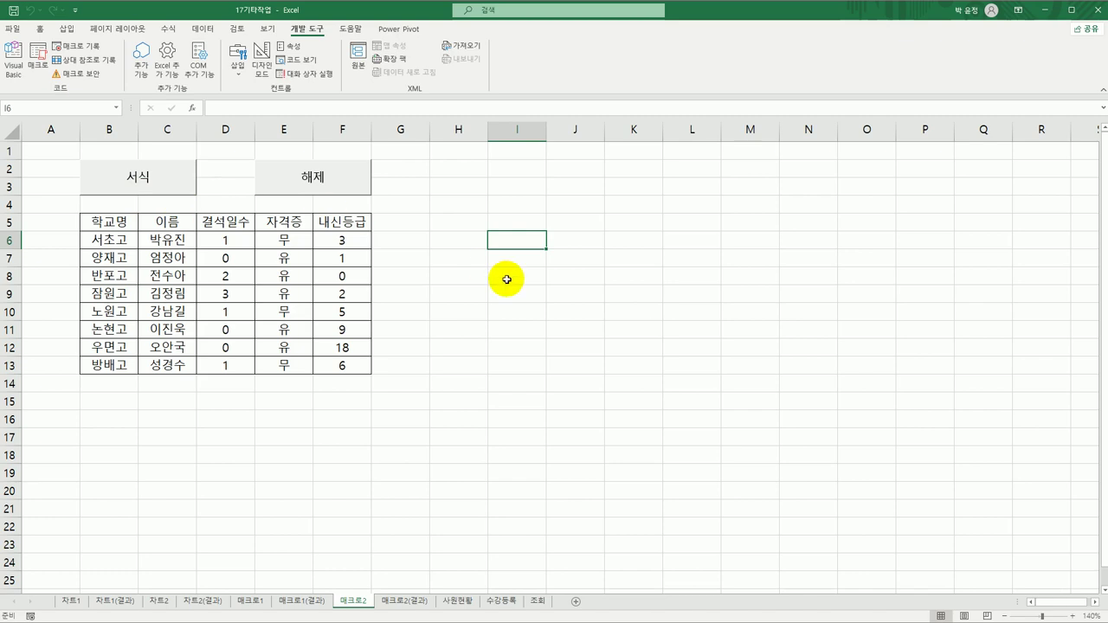
pyautogui.click(445, 313)
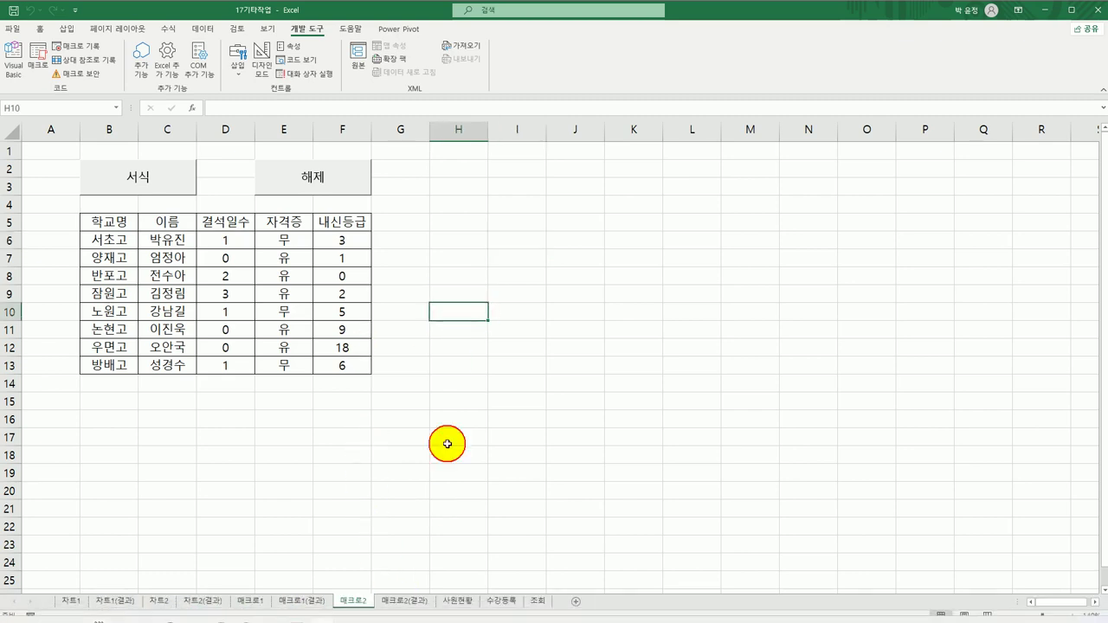
# Run the 서식 button on the 매크로2(결과) sheet and compare that sheet with 매크로2
pyautogui.click(402, 599)
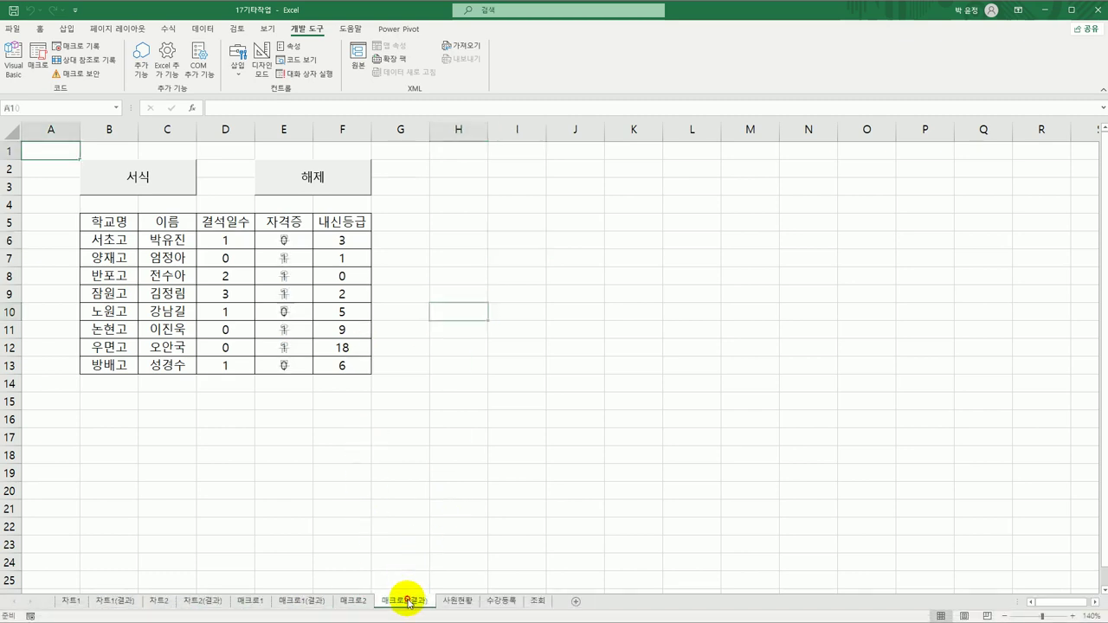
pyautogui.click(176, 192)
pyautogui.click(355, 599)
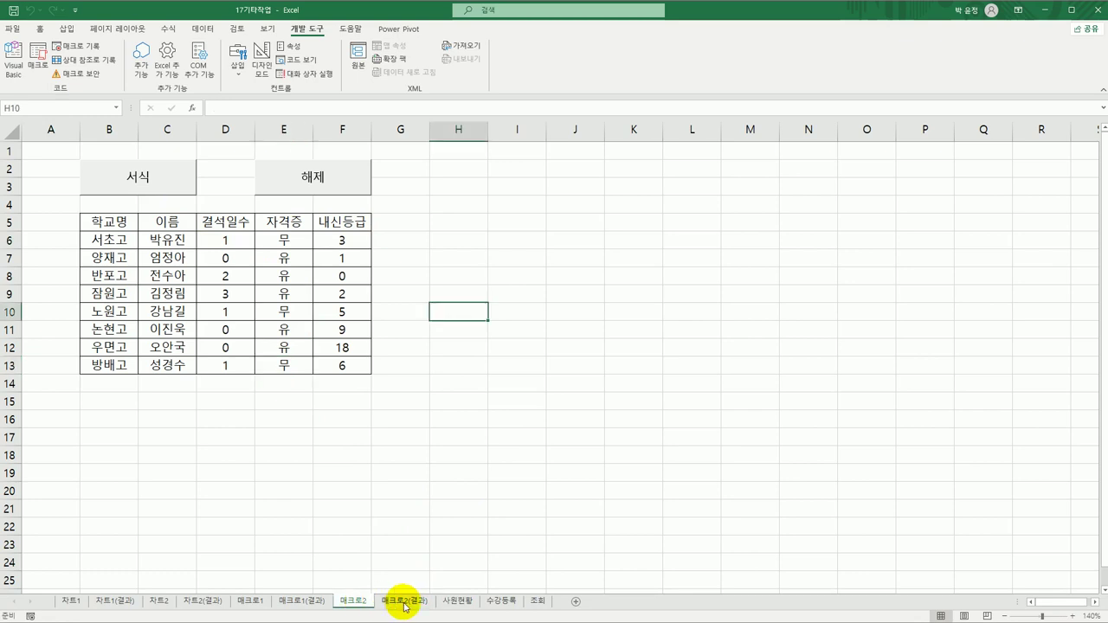
pyautogui.click(404, 604)
pyautogui.click(359, 601)
pyautogui.click(405, 604)
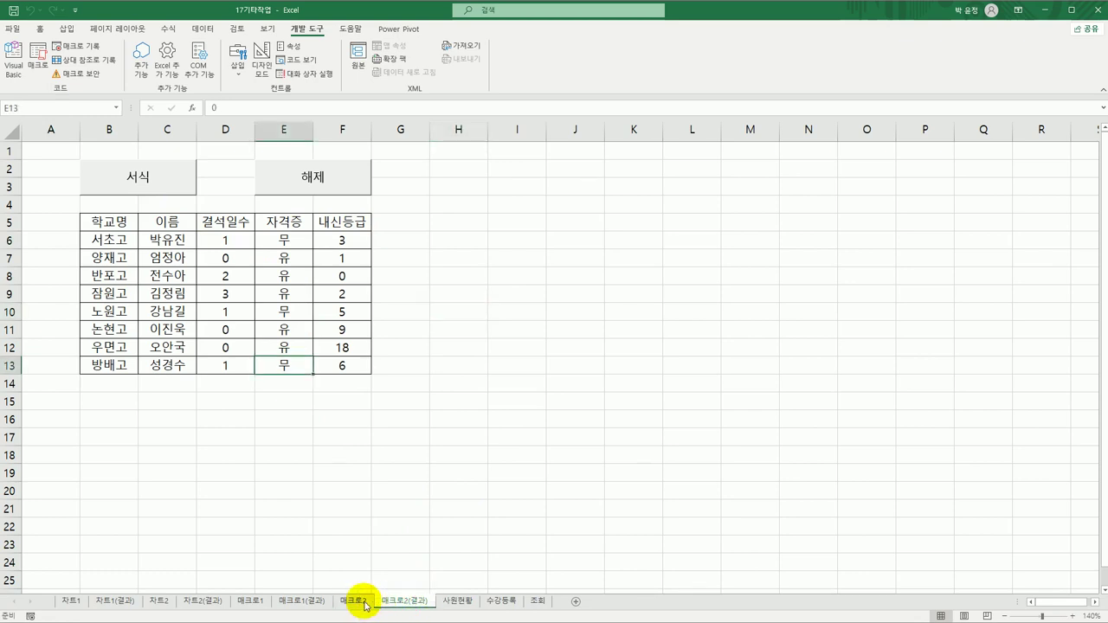
pyautogui.click(364, 604)
pyautogui.click(527, 481)
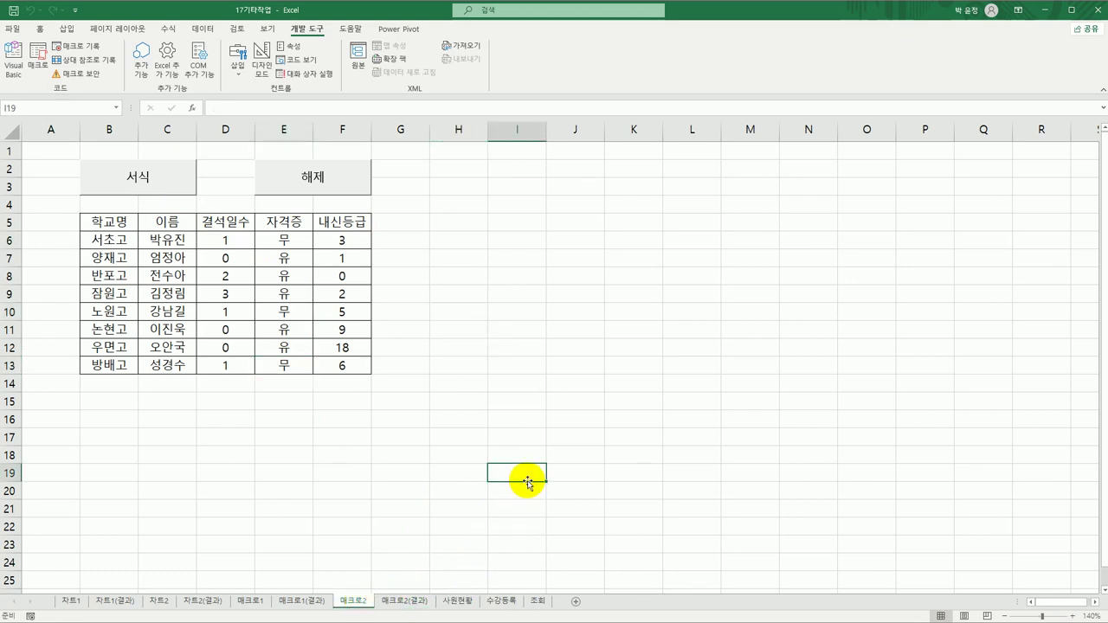